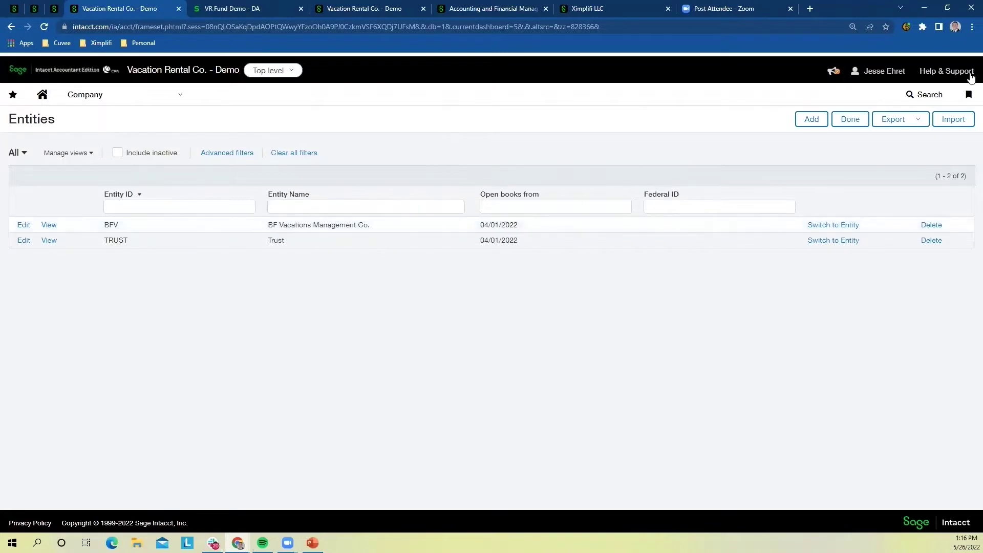
Open the Listings dimension list and examine the hierarchy of the Gulf and Green Cottage + Carriage listing
click(969, 95)
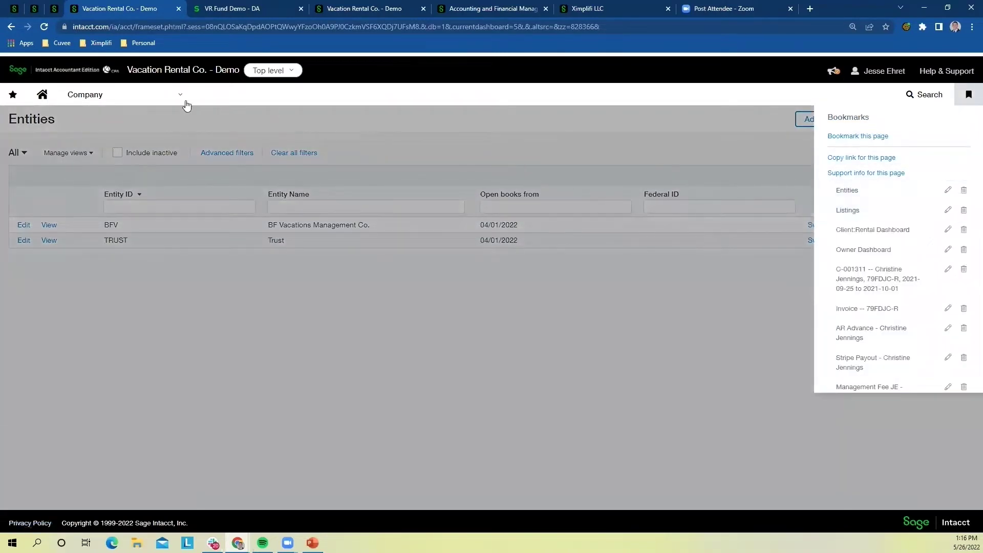
click(118, 97)
mouse_move(149, 137)
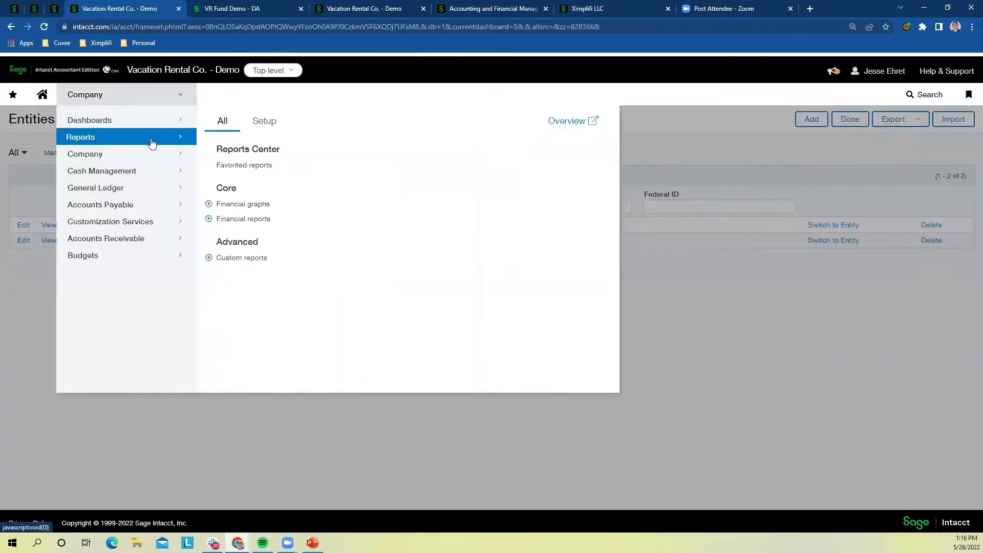
click(269, 123)
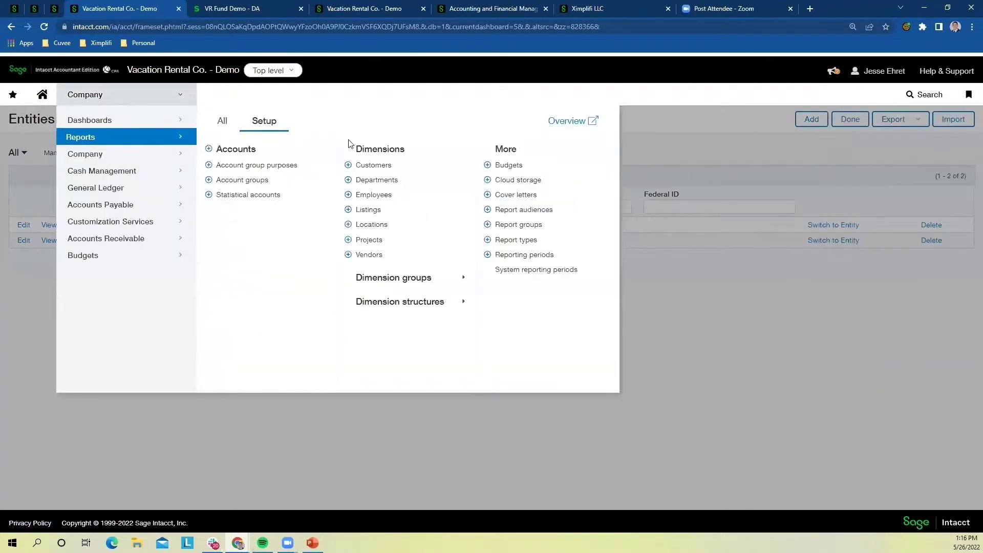
click(369, 210)
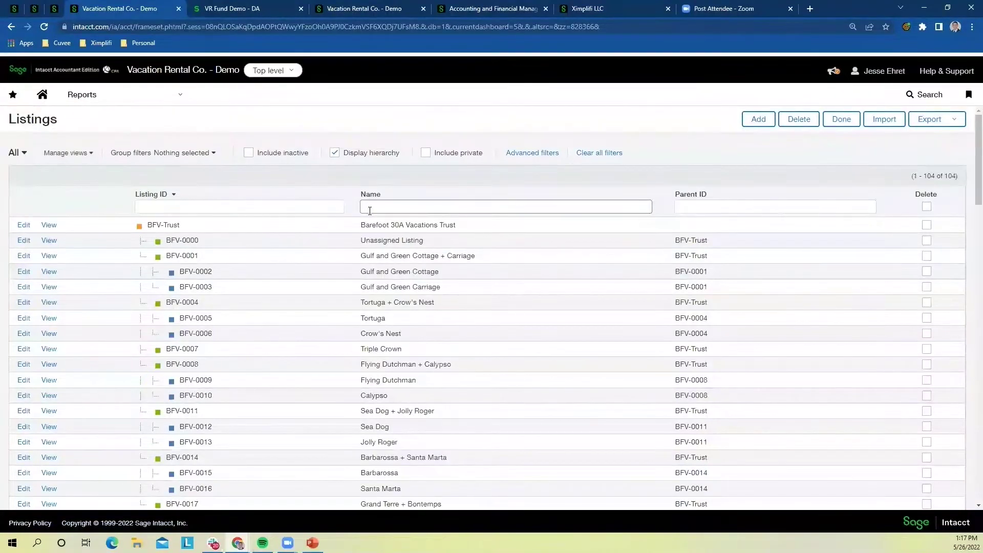
drag(361, 257, 479, 254)
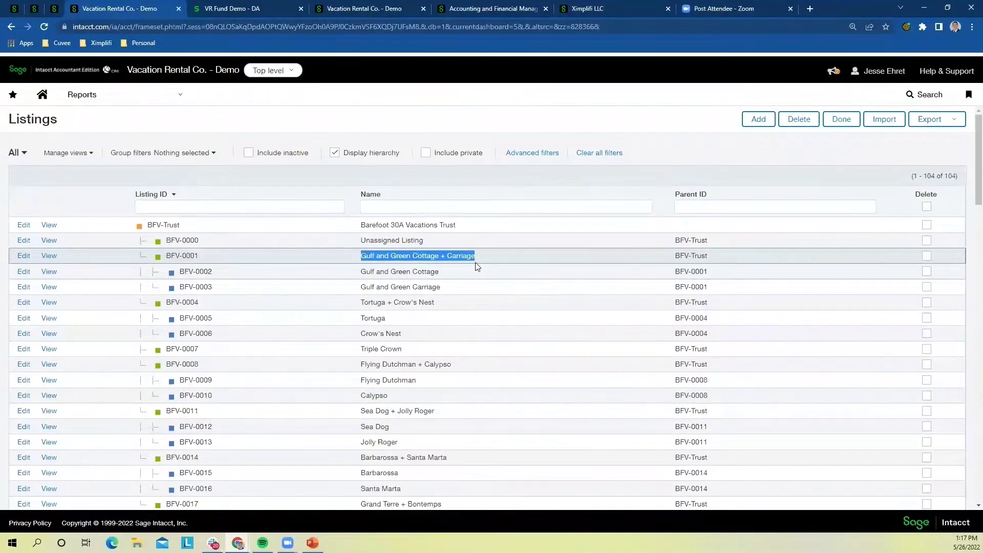
Open the bookmarked client Rental Dashboard and review rental revenue by property by month and future rents booked
click(968, 96)
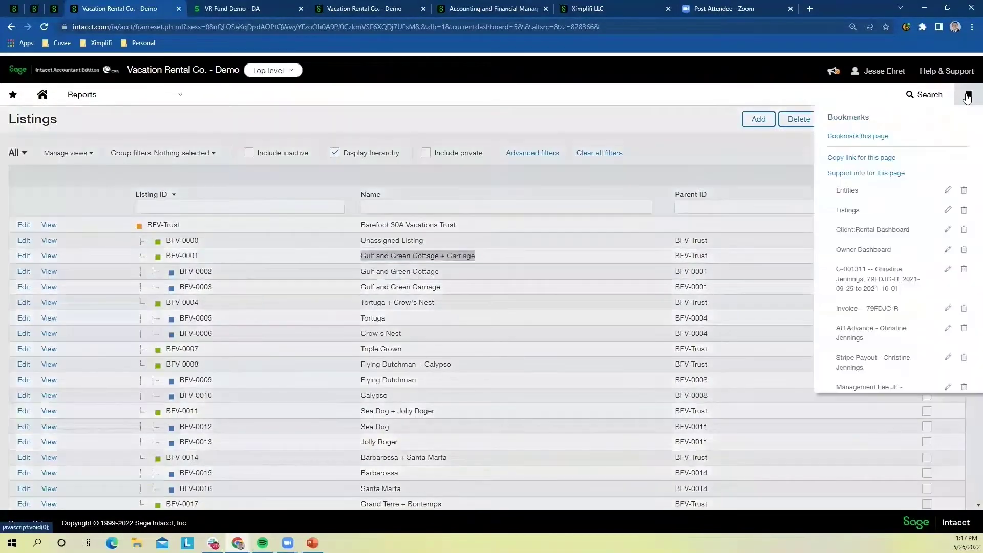
click(871, 232)
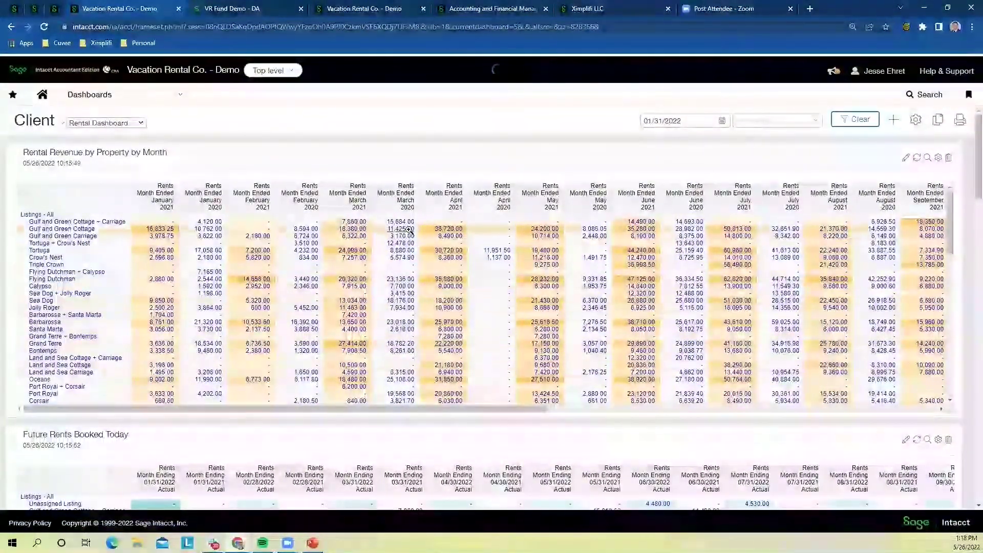
scroll(413, 376, down, 1)
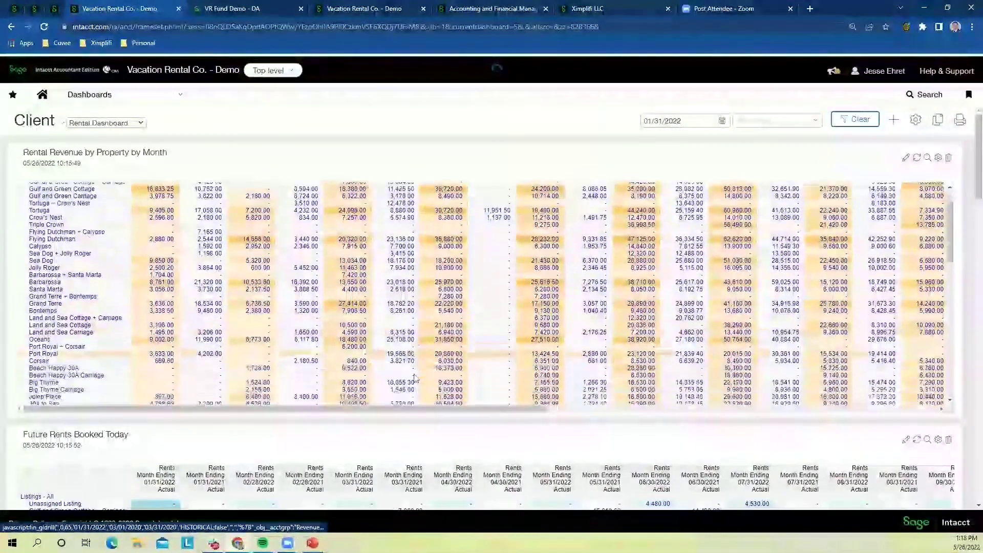
scroll(343, 397, down, 3)
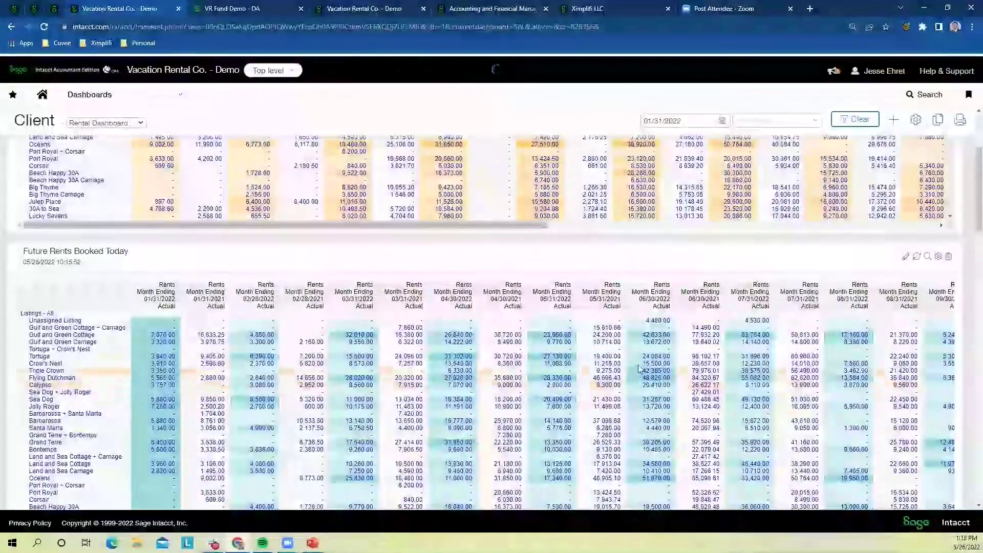
Switch to the VR Fund Demo - DA company, show its Rentals Dashboard, and examine the performance cards and trailing-four-quarters guest revenue report
click(258, 16)
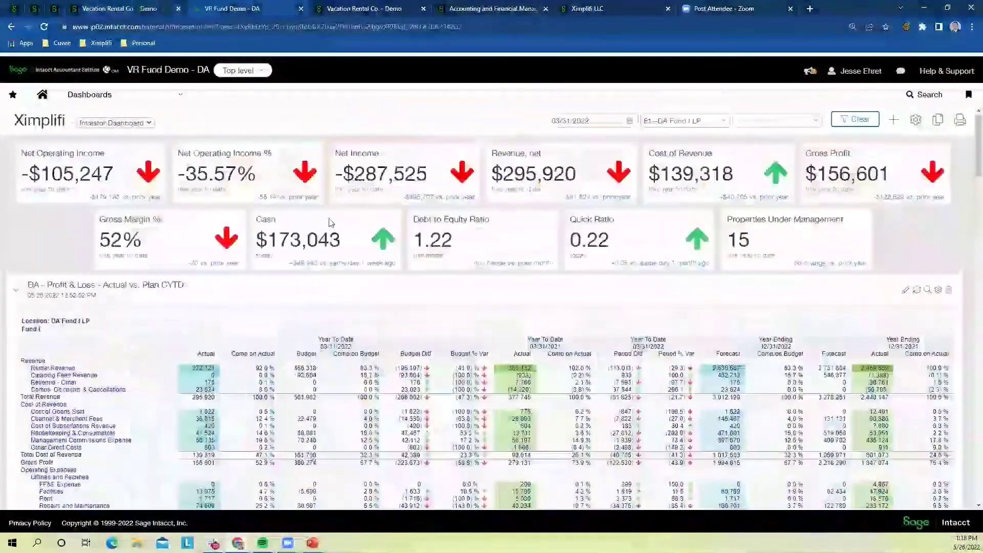
click(133, 123)
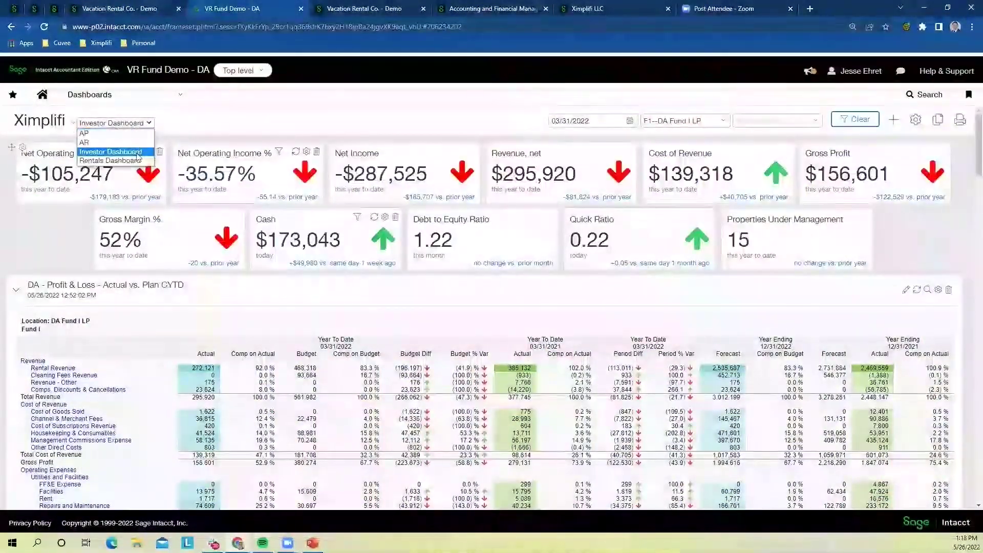
click(136, 160)
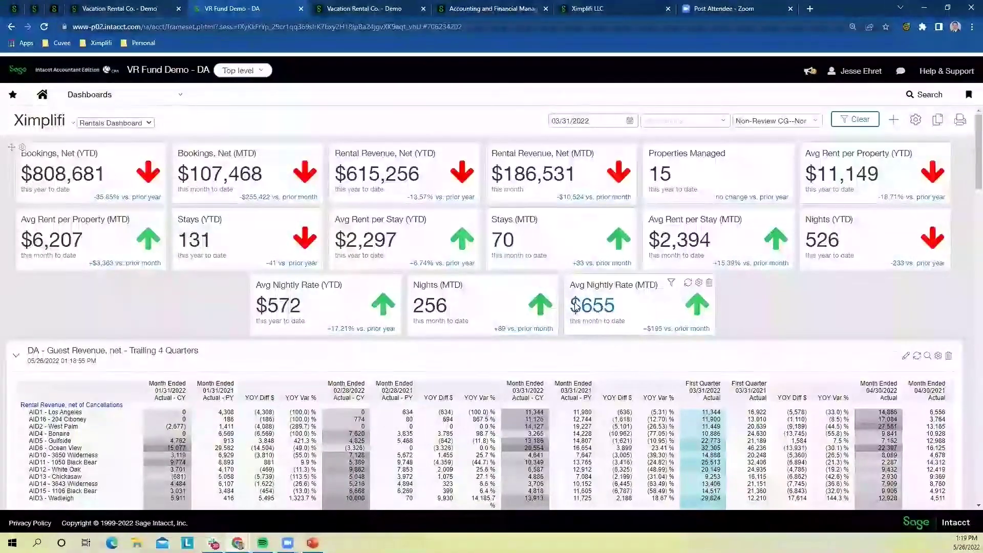
mouse_move(576, 306)
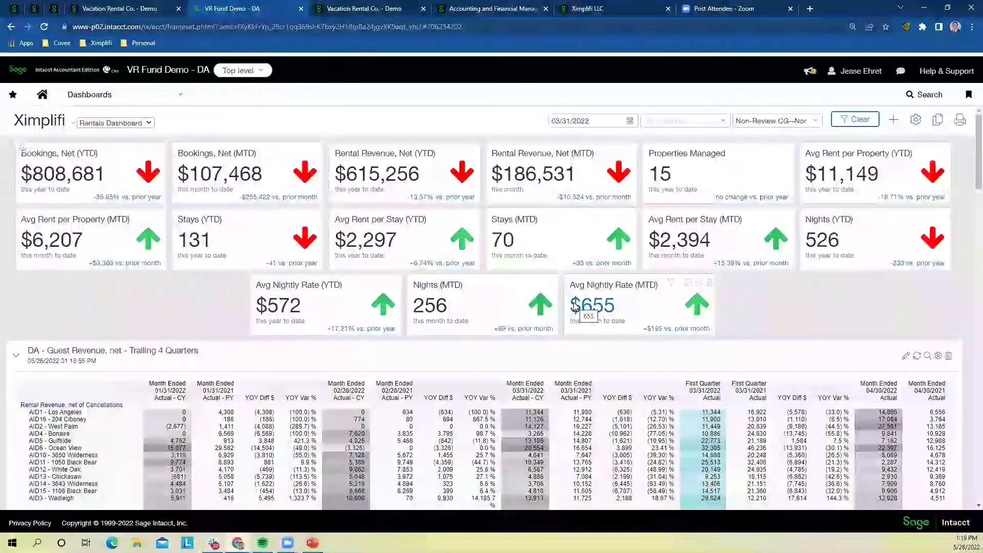
scroll(429, 380, down, 2)
scroll(428, 380, down, 1)
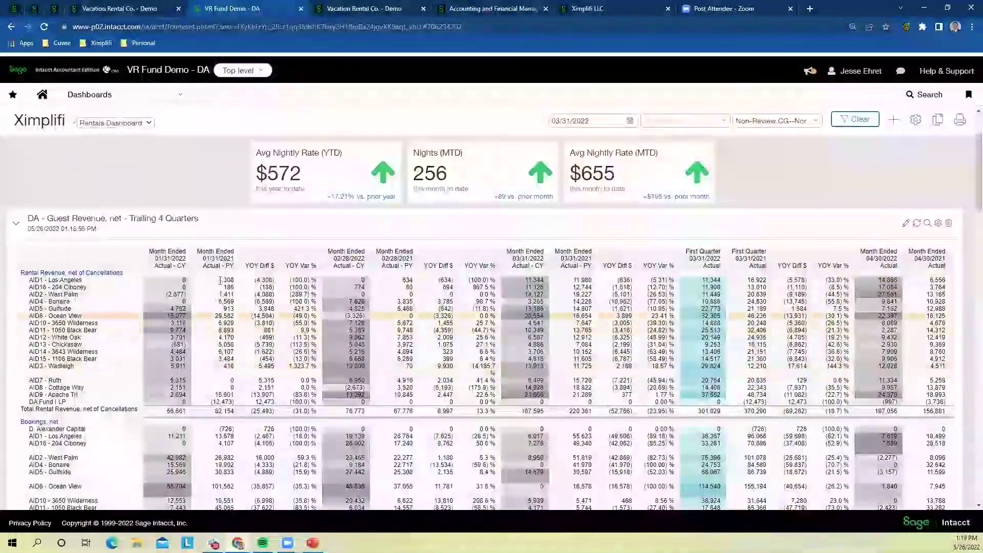
scroll(245, 363, down, 1)
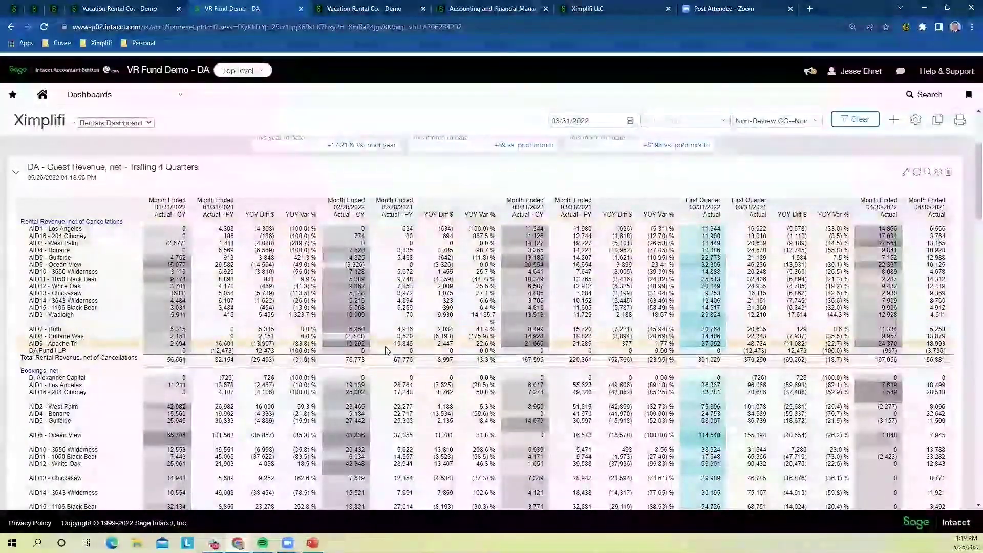
scroll(308, 359, down, 1)
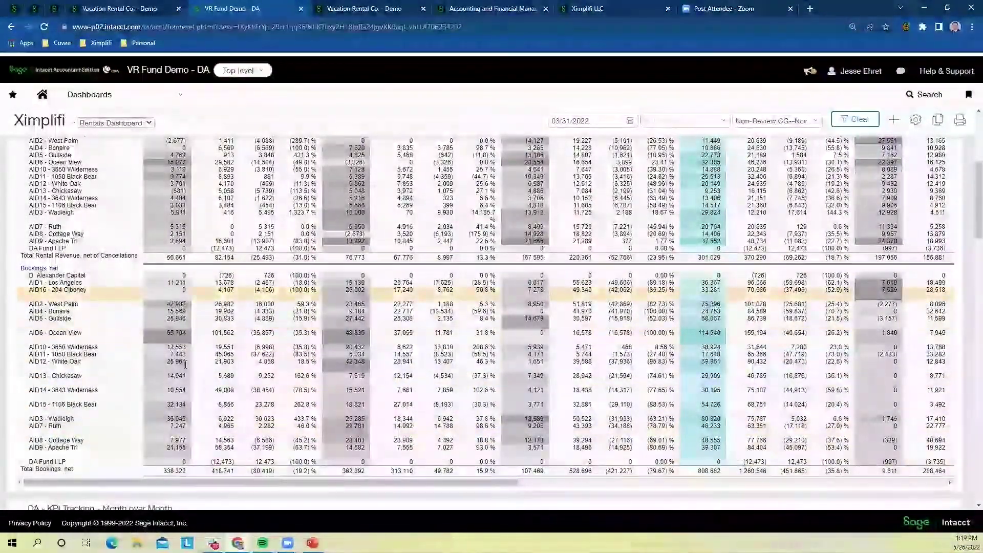
Examine the month-over-month and calendar-year-to-date KPI tracking reports for occupancy, average daily rate and RevPAR by property
scroll(361, 399, down, 1)
scroll(361, 398, down, 1)
scroll(361, 398, down, 3)
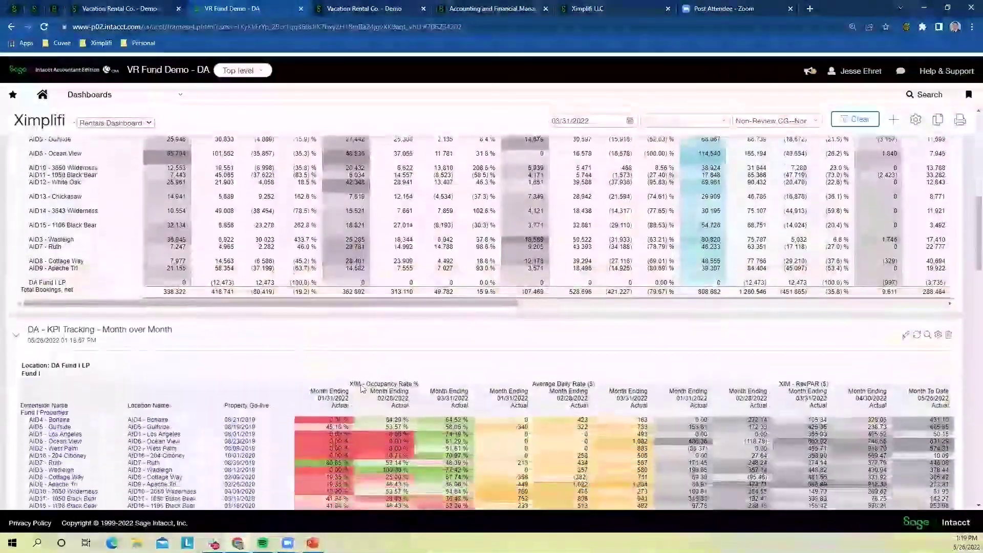
scroll(497, 340, down, 2)
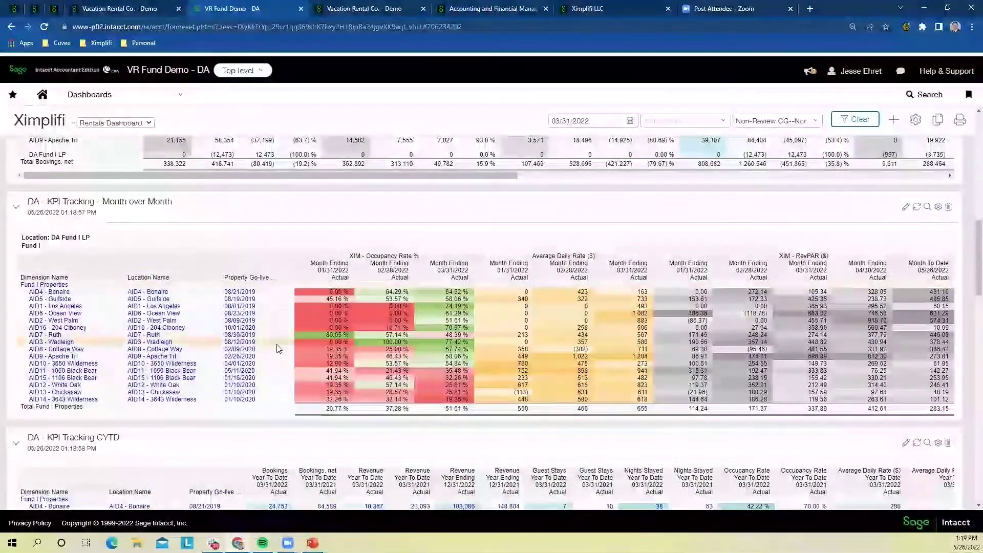
scroll(277, 349, down, 1)
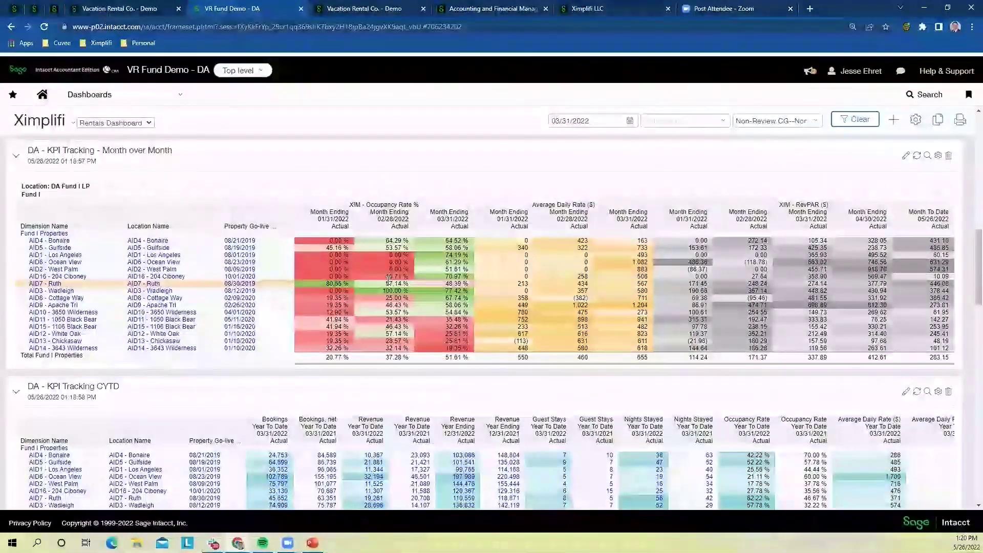
scroll(450, 307, down, 2)
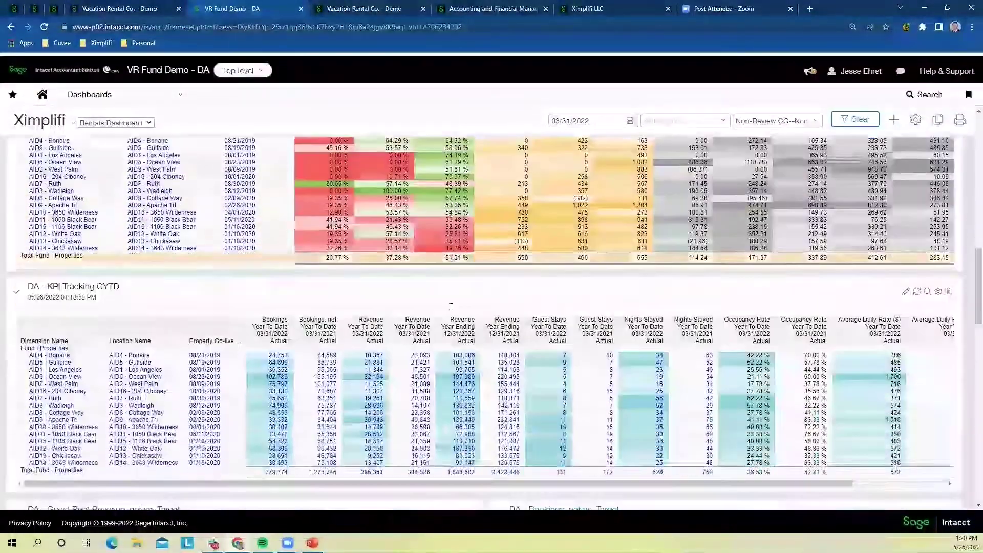
scroll(458, 282, up, 2)
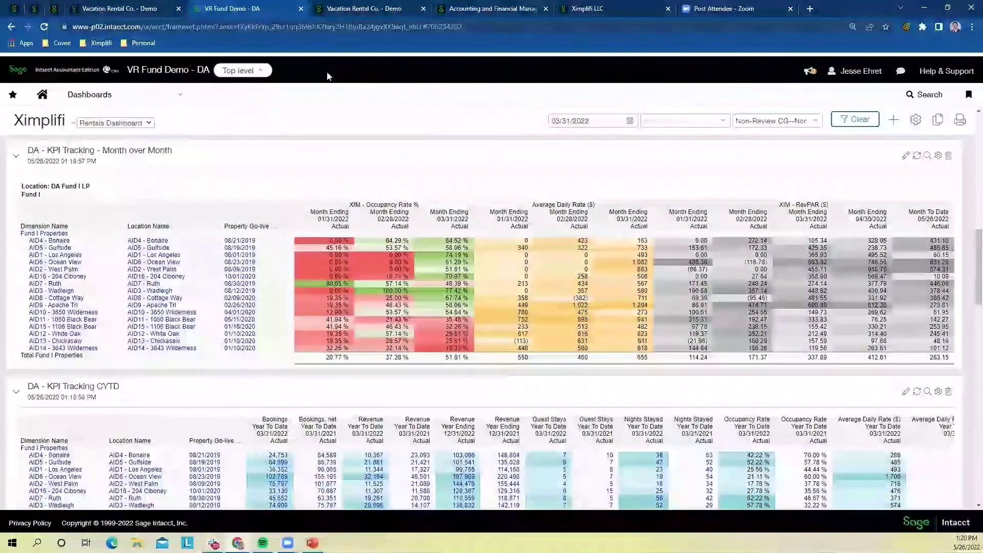
Return to the Vacation Rental Co. - Demo company and open the bookmarked Owner Dashboard
click(105, 124)
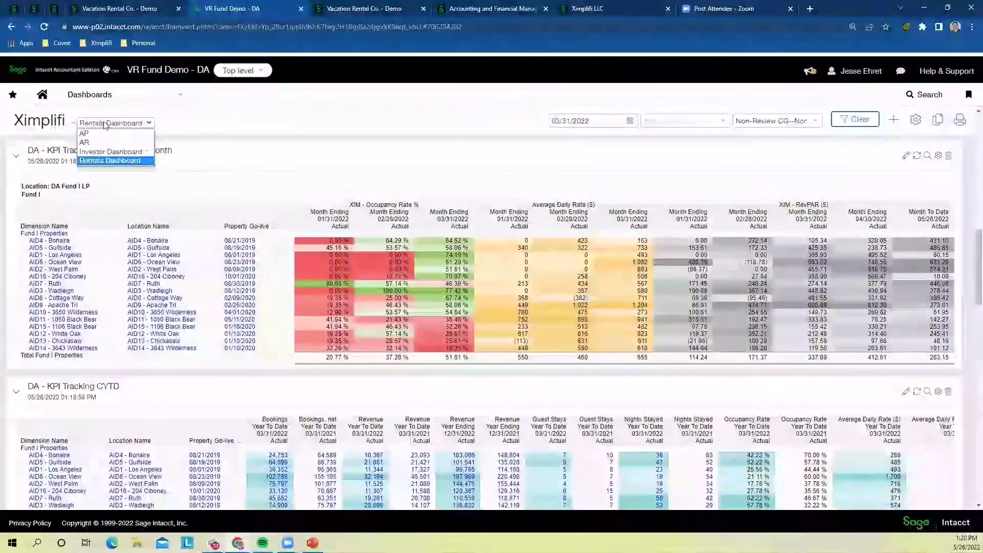
click(33, 9)
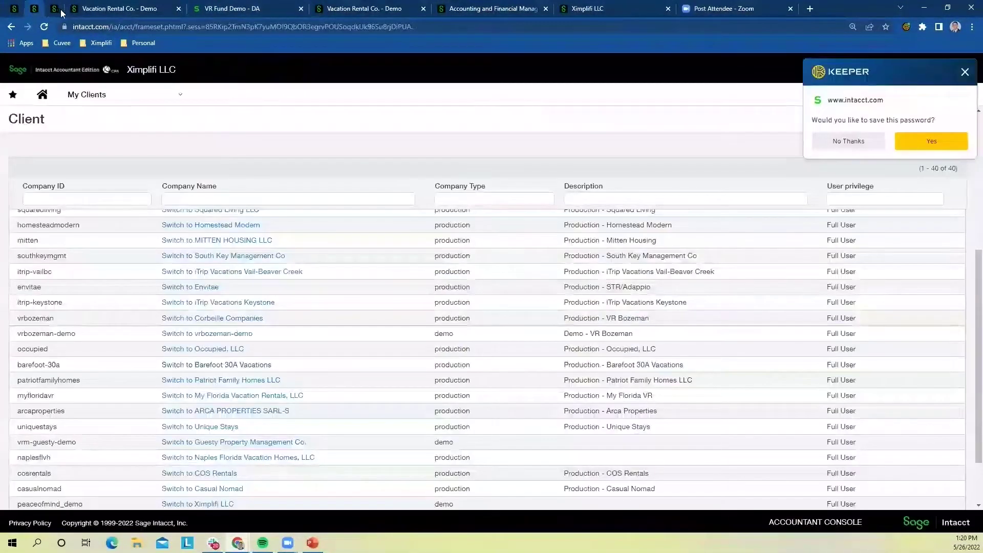
click(58, 9)
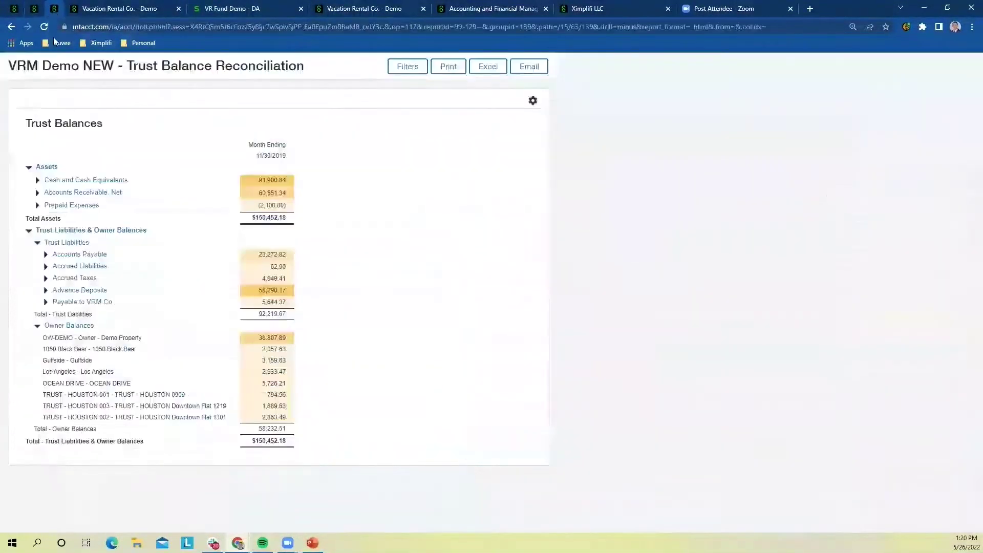
click(109, 9)
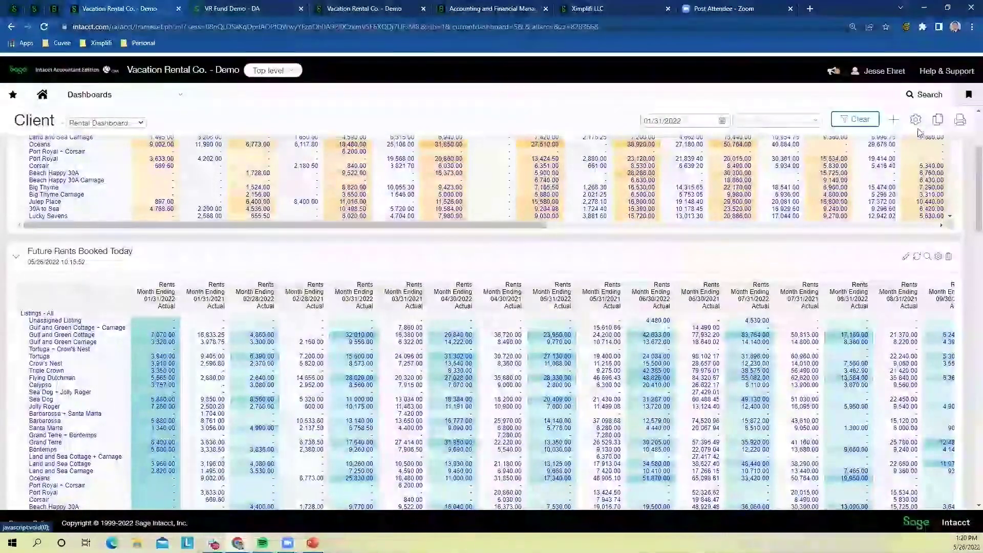
click(970, 95)
click(865, 250)
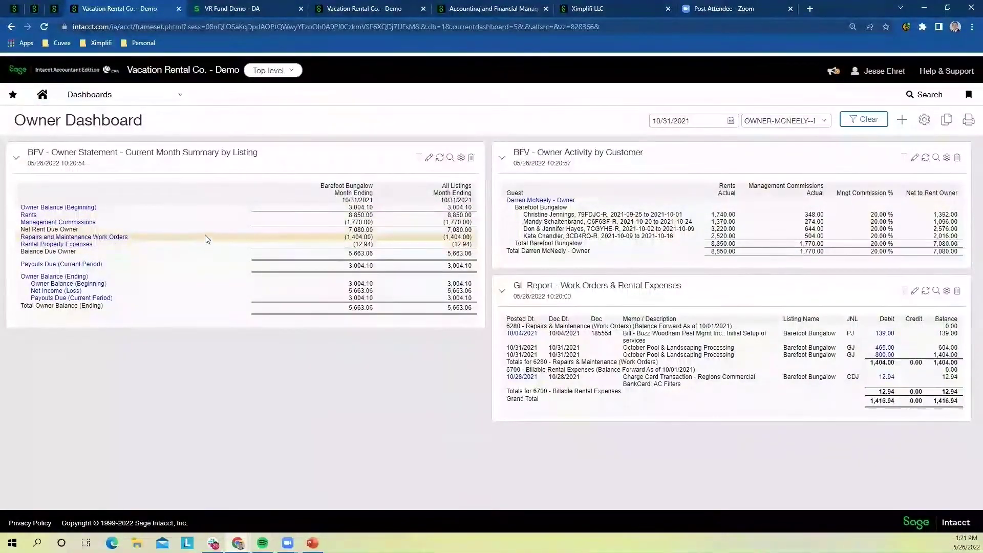
Check the current-period payout due on the Barefoot Bungalow owner statement and open the Owner Activity by Customer report separately
double_click(364, 266)
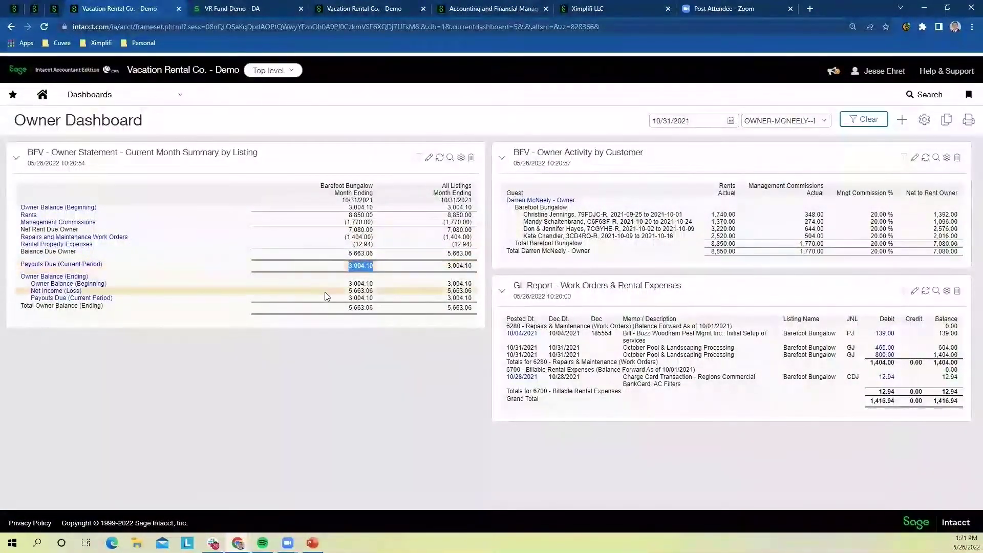
drag(385, 256, 352, 267)
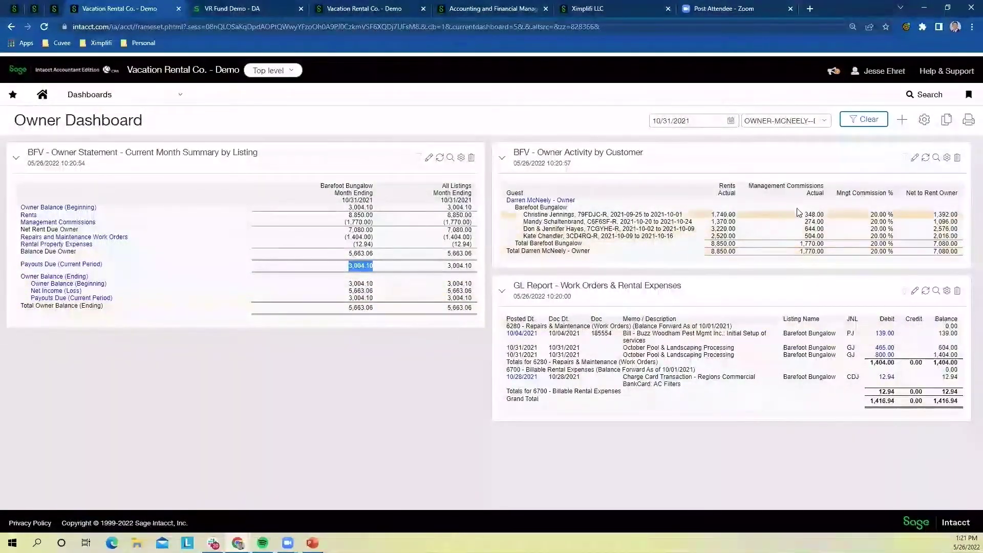
click(935, 157)
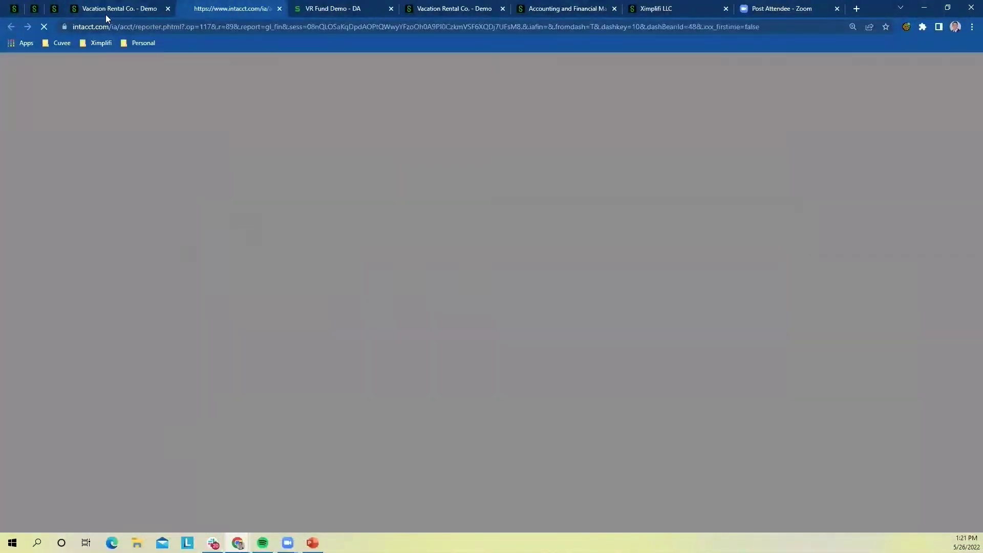
click(108, 15)
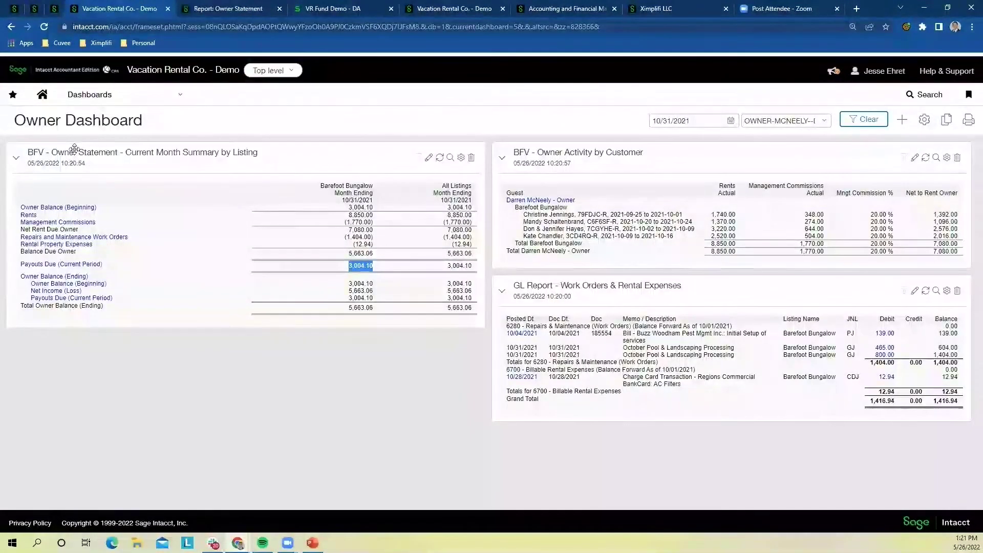
drag(84, 157, 228, 212)
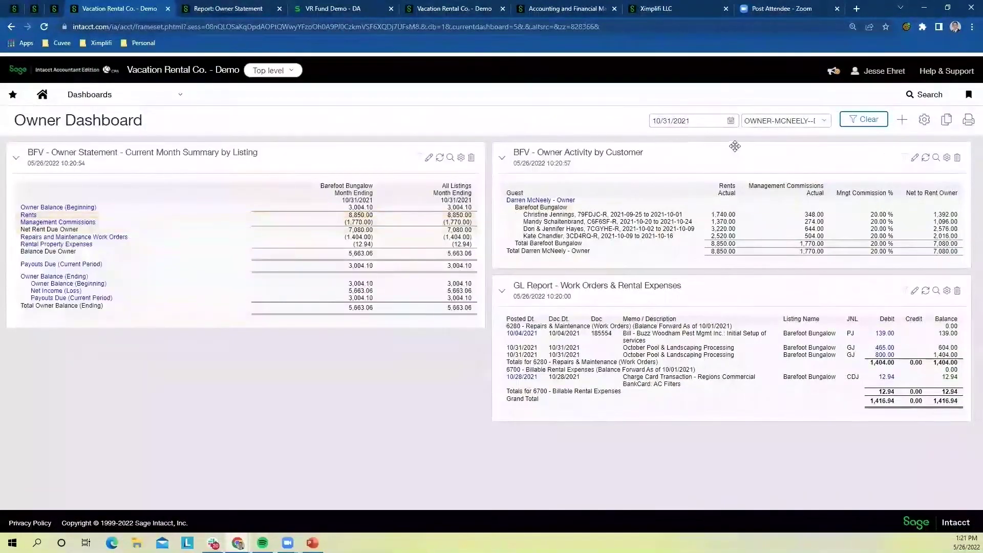
Review the component types available for adding to the Owner Dashboard, including the Report settings, and close the properties without saving
click(903, 120)
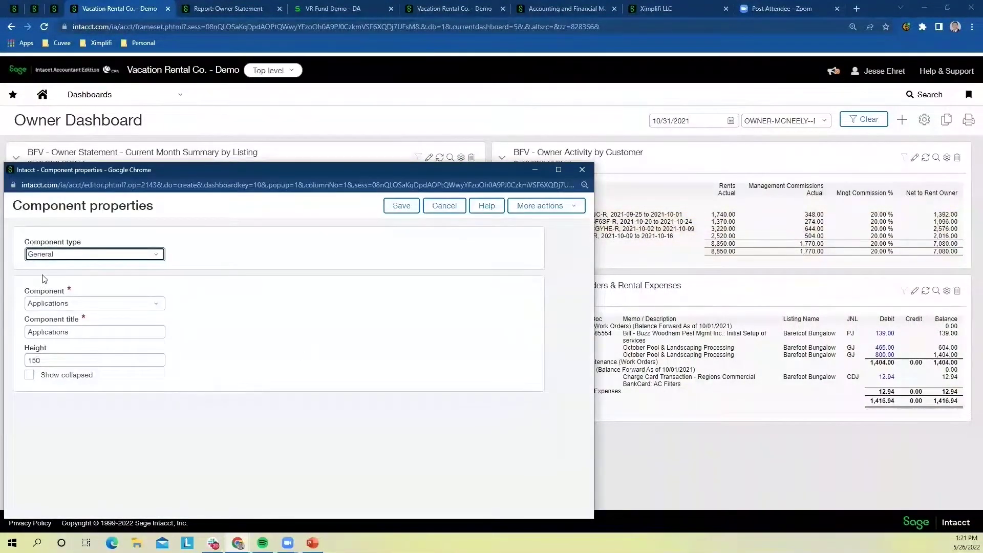
click(90, 256)
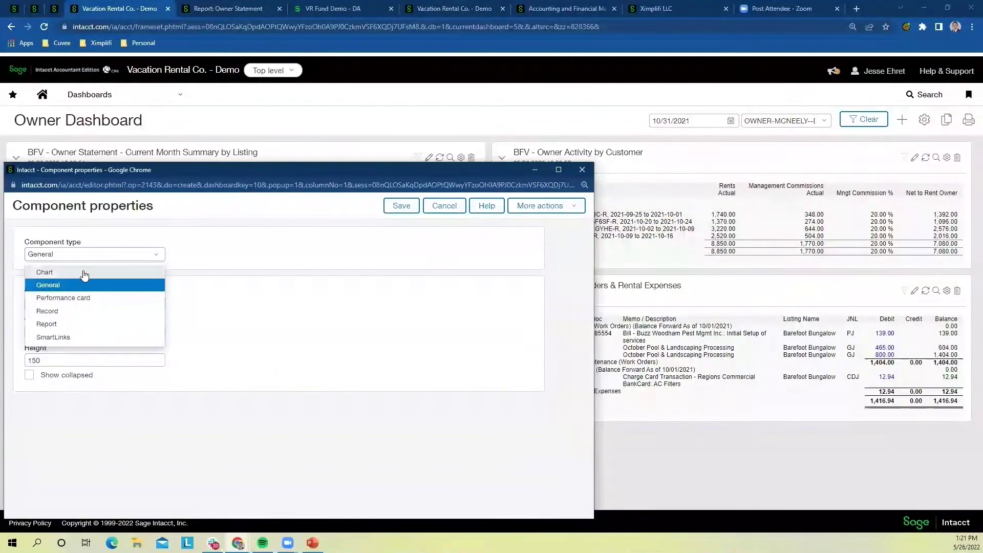
click(65, 324)
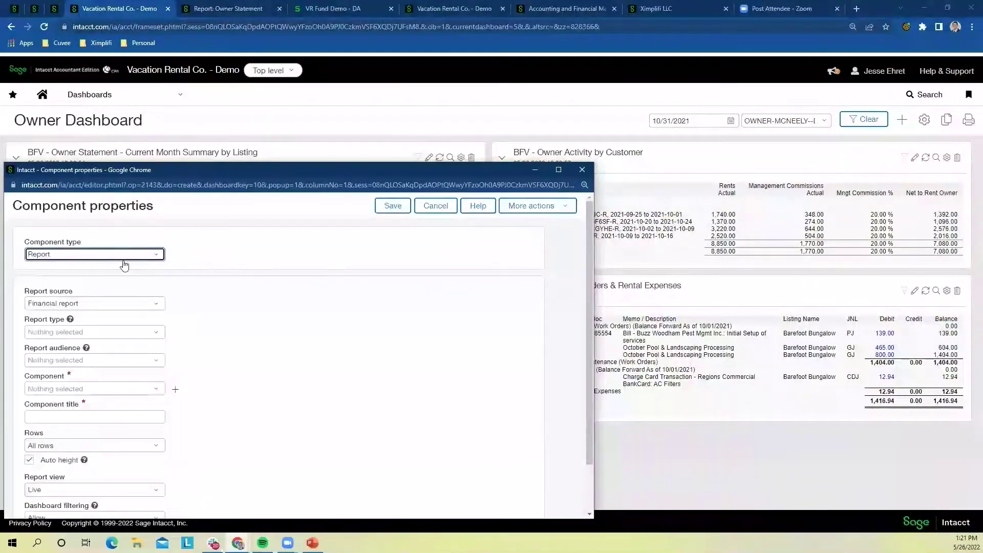
click(134, 257)
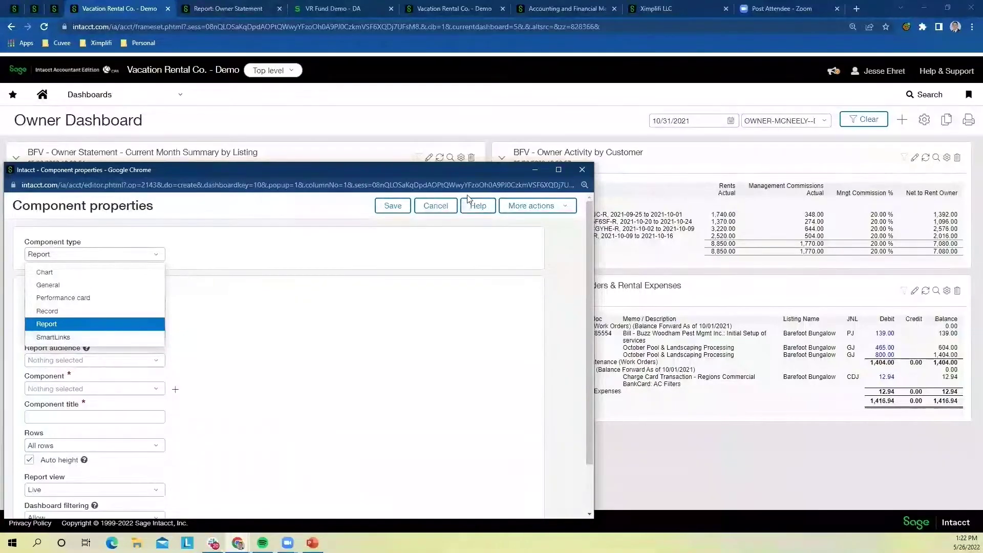
click(582, 170)
click(348, 243)
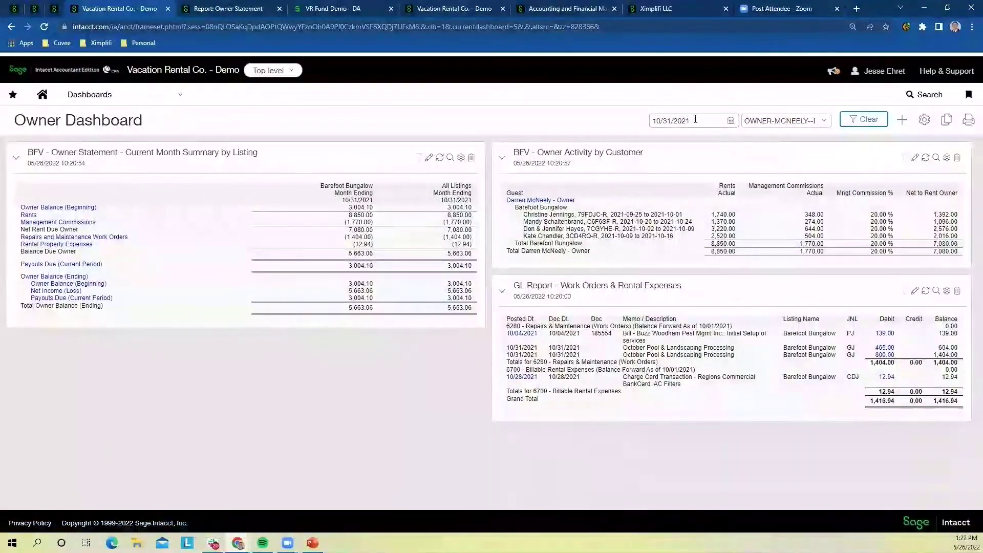
Check the Owner Dashboard's date filter and owner listing choices, and open the Owner Activity by Customer report separately
click(656, 120)
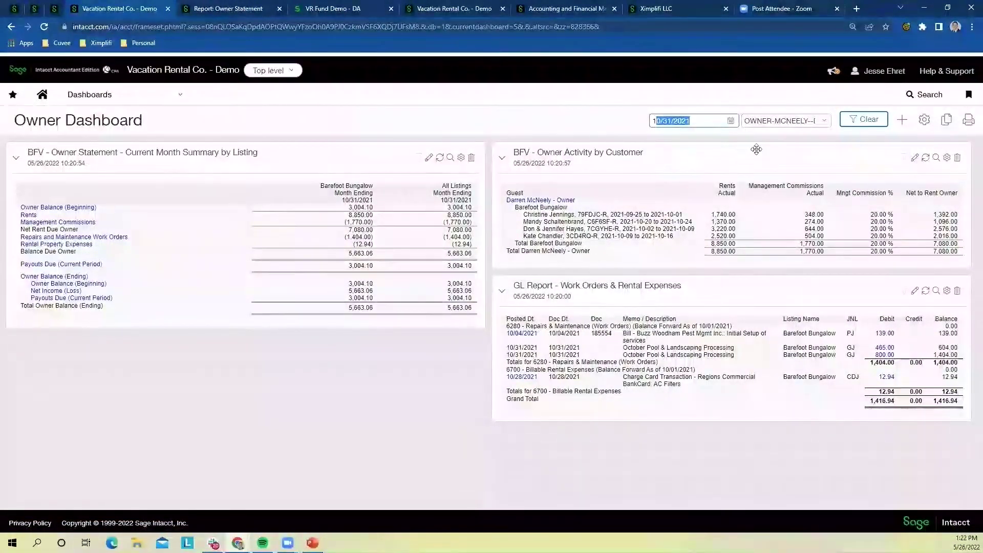
click(824, 123)
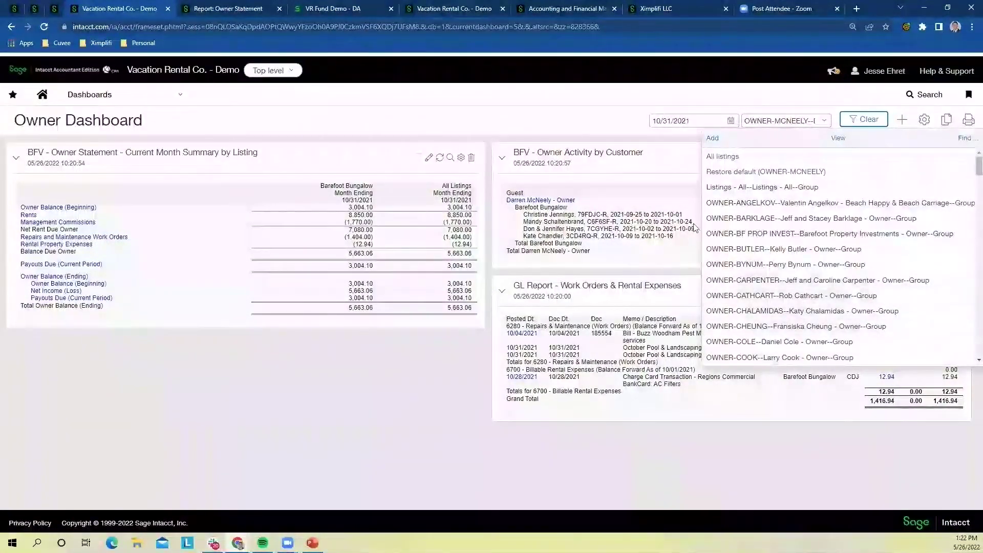
click(595, 111)
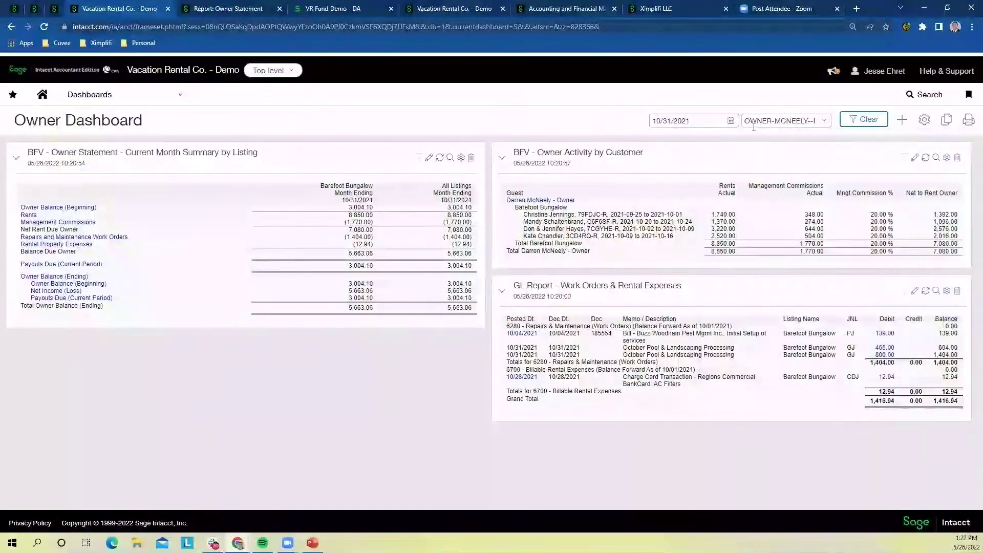
click(936, 159)
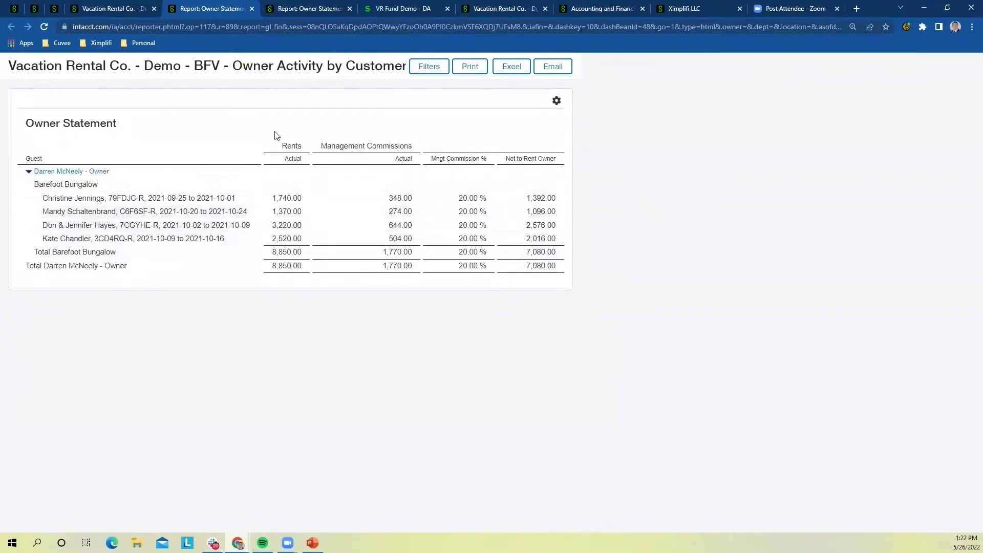
Return to the Owner Dashboard and open the bookmarked guest customer record for the 2021-09-25 to 2021-10-01 stay
click(100, 10)
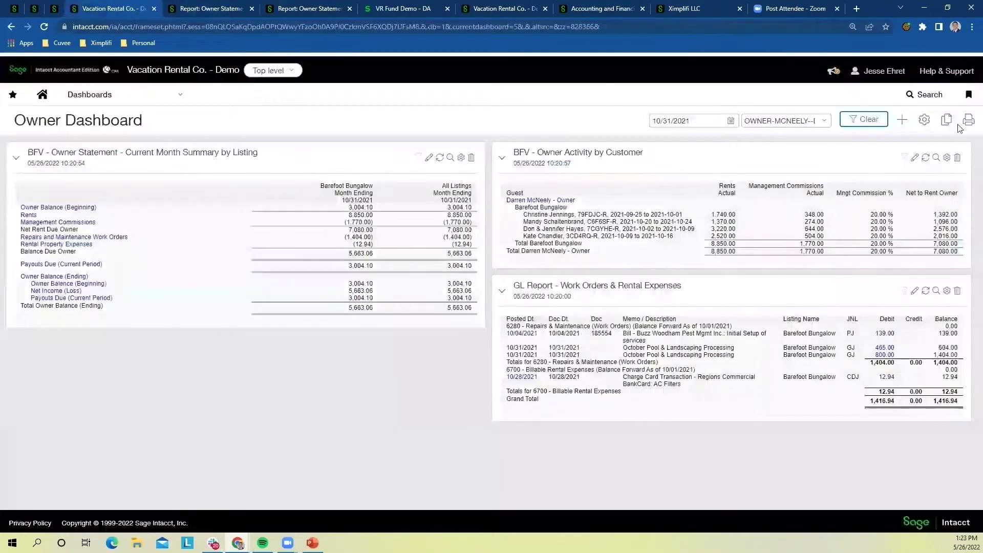
click(969, 96)
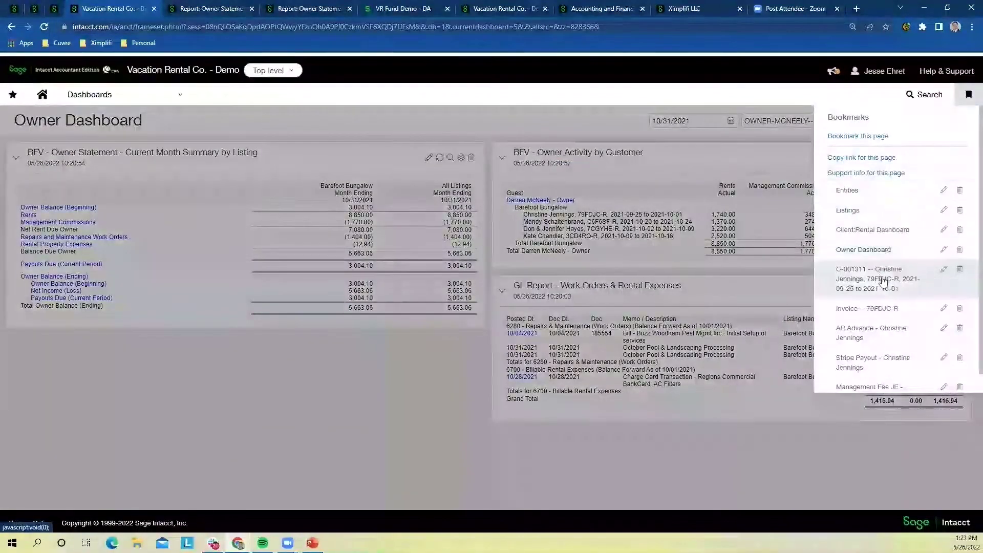
right_click(883, 285)
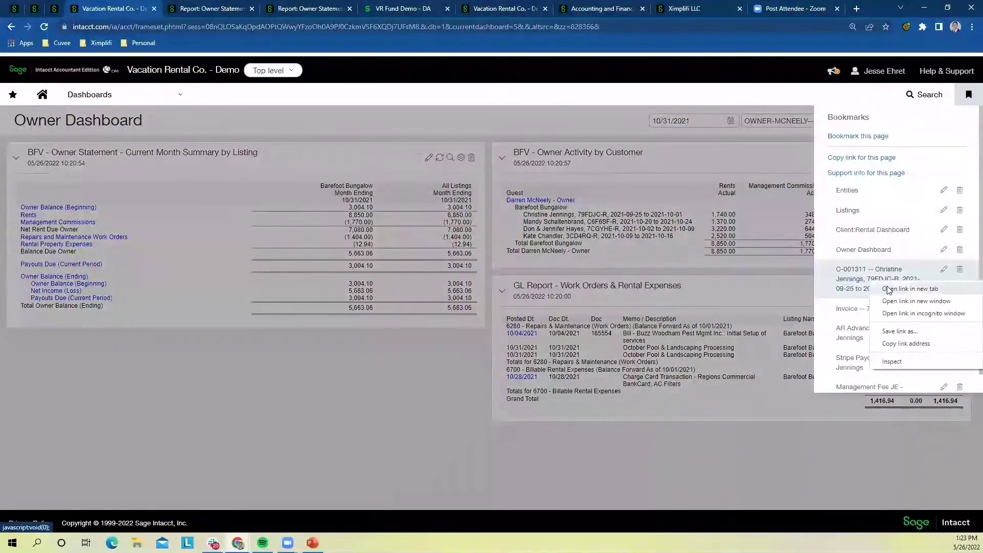
click(889, 290)
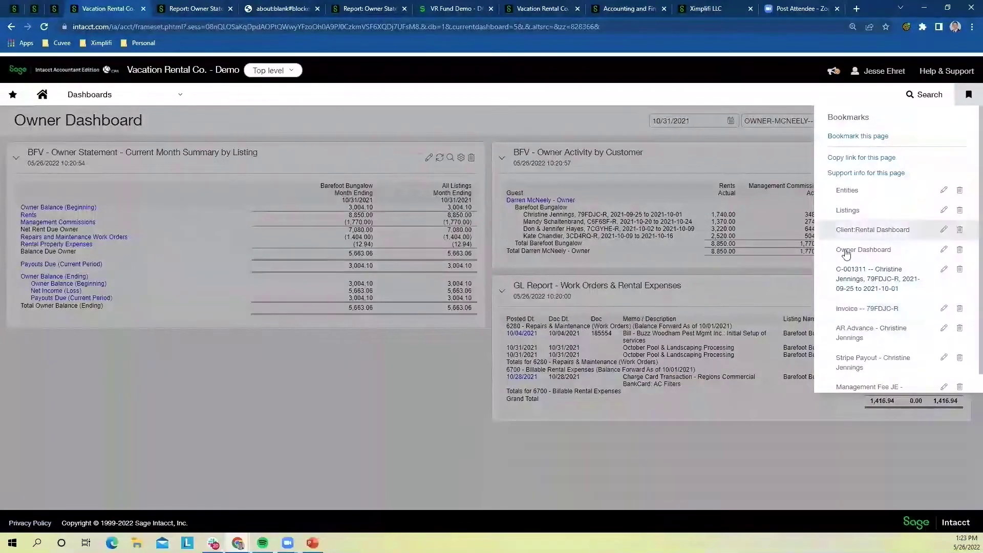
click(870, 283)
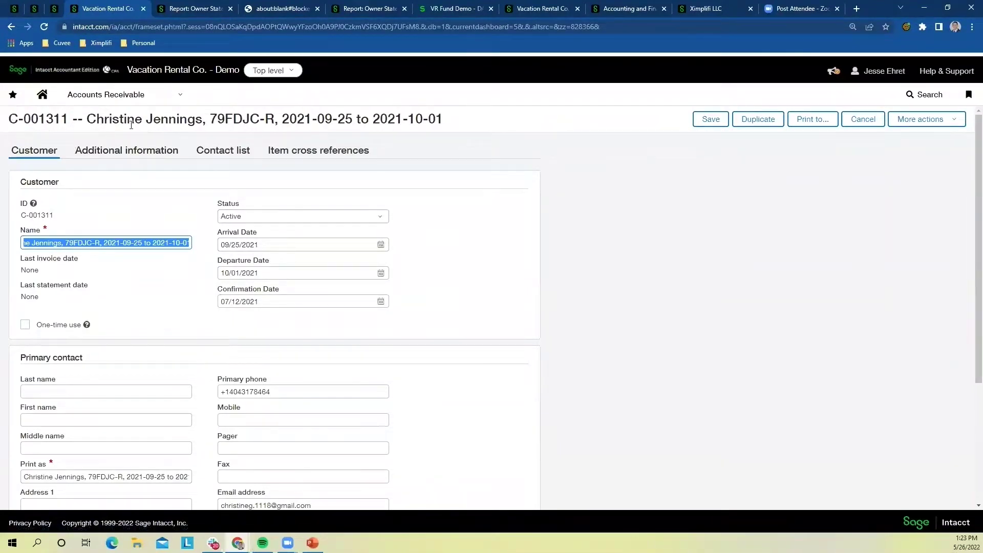
Examine the guest record's primary contact, arrival date and additional customer information, and leave the record without saving
scroll(181, 277, down, 1)
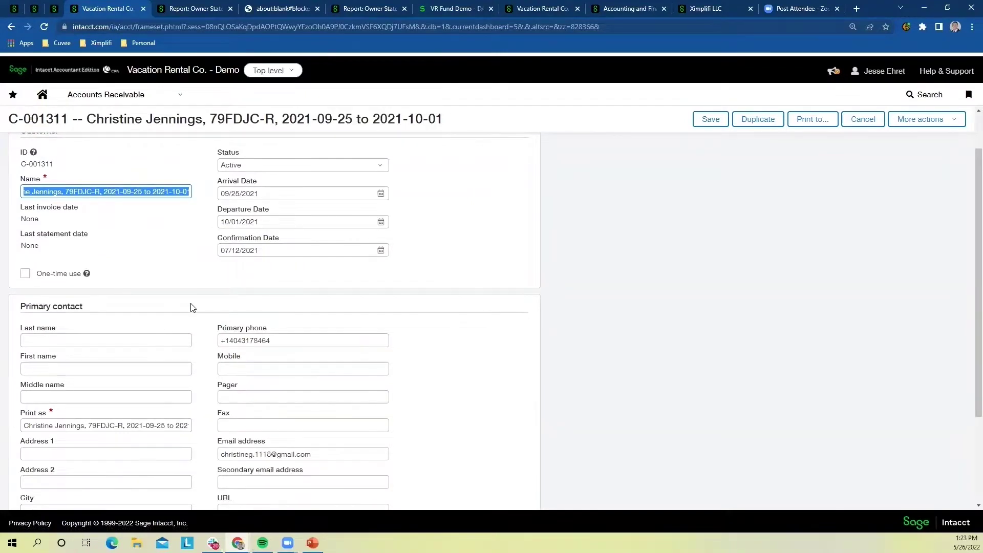
scroll(198, 307, down, 1)
scroll(195, 311, up, 2)
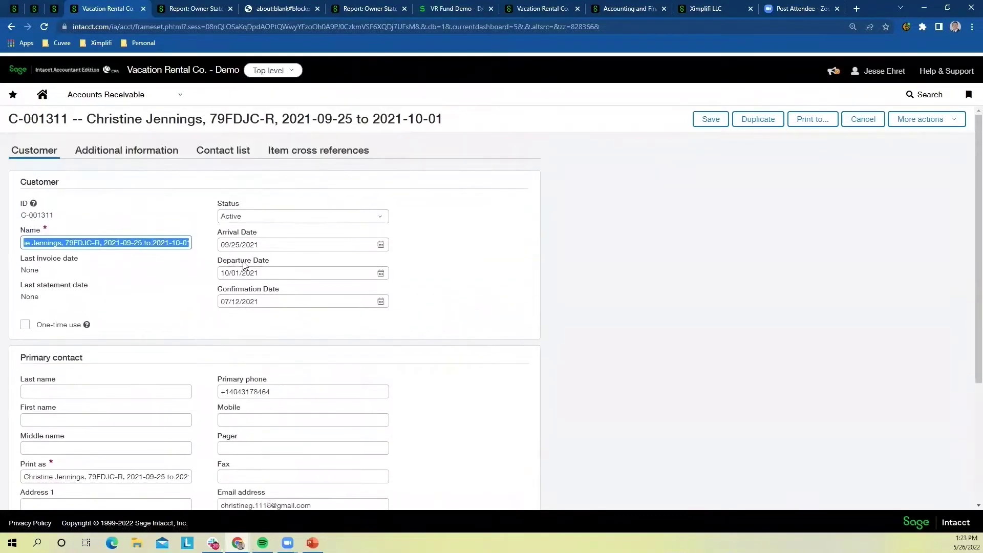
click(105, 219)
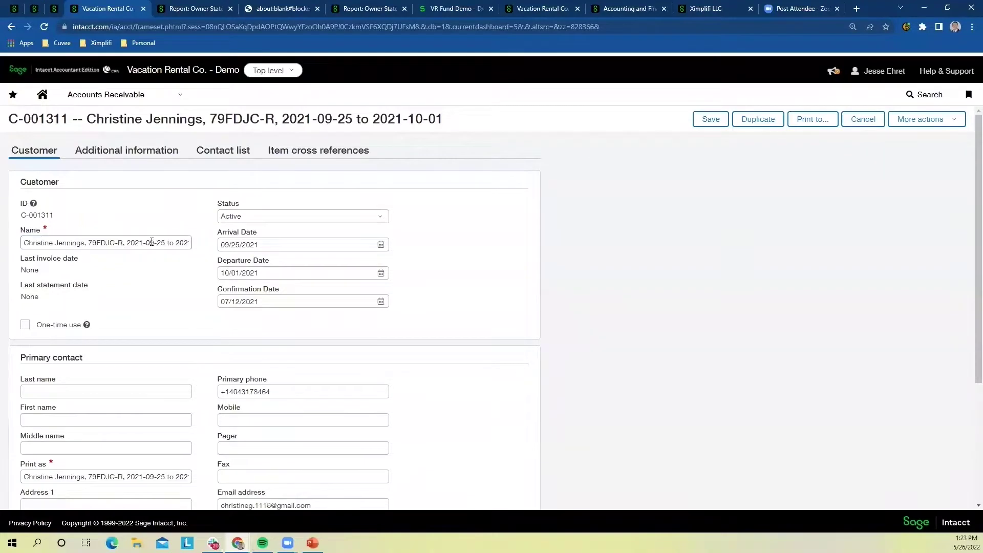
drag(300, 246, 219, 247)
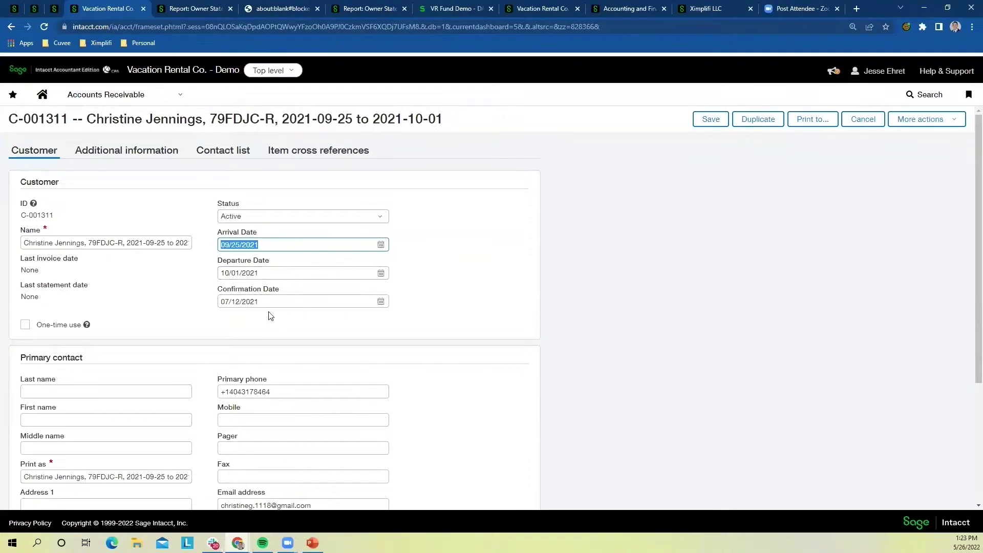
click(128, 150)
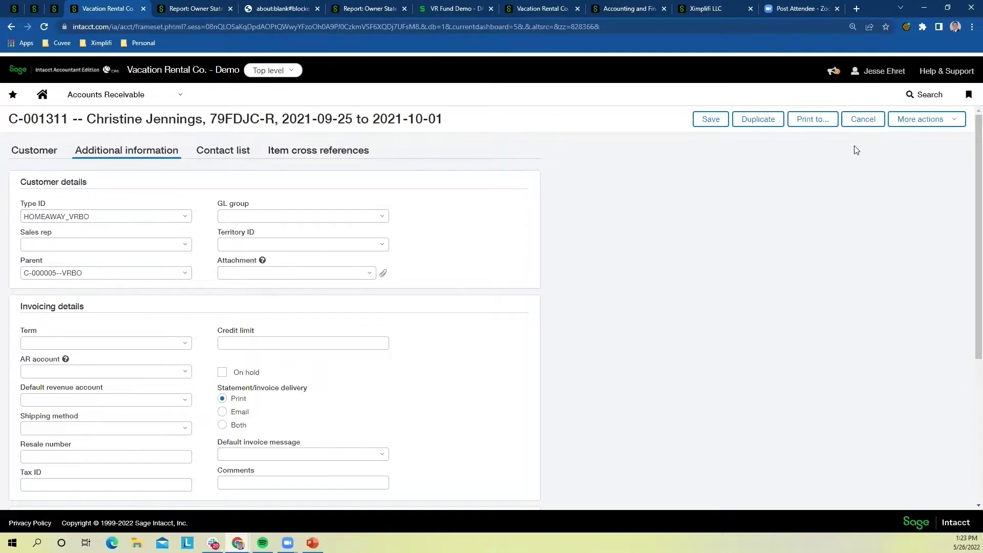
click(863, 123)
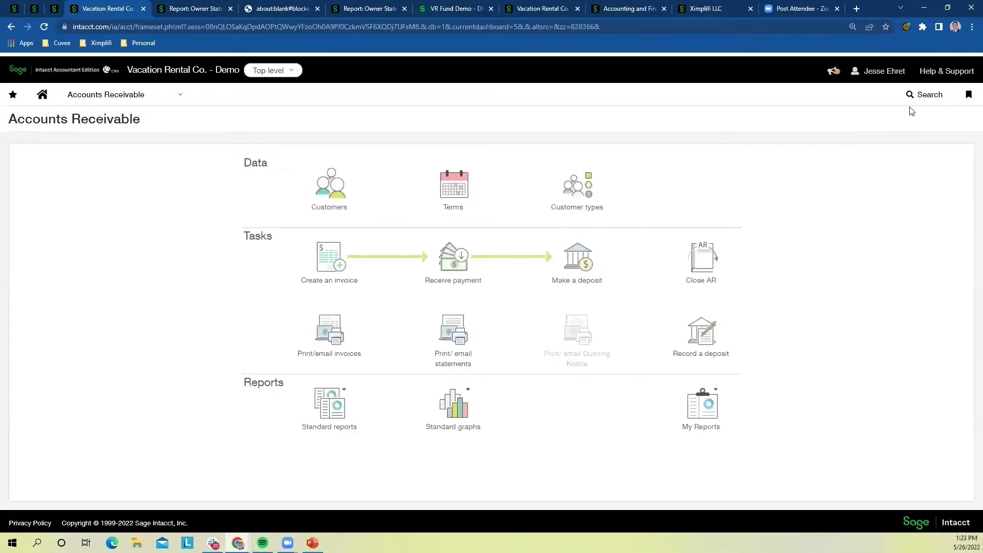
Open the bookmarked reservation invoice for the same guest and compare its invoice date with its GL posting date
click(969, 95)
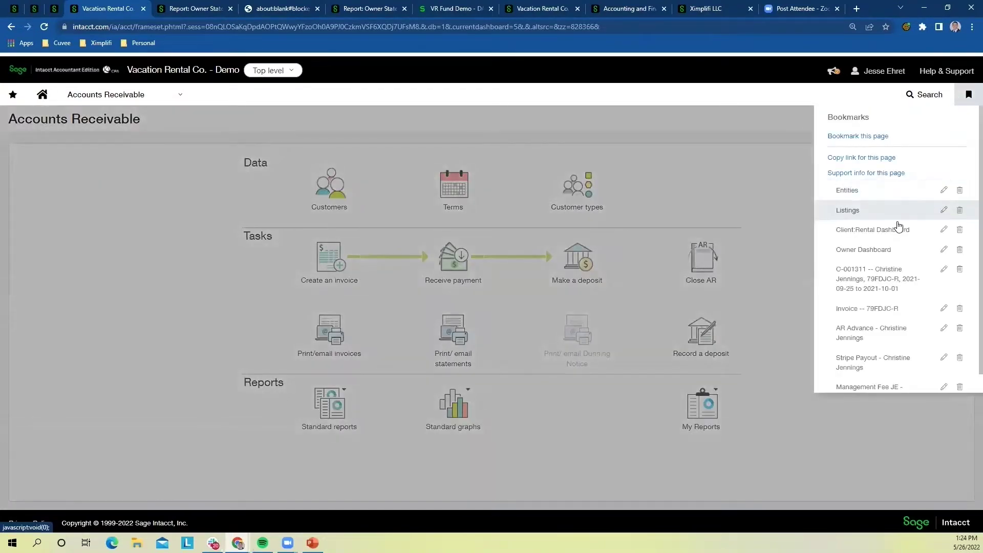
click(871, 310)
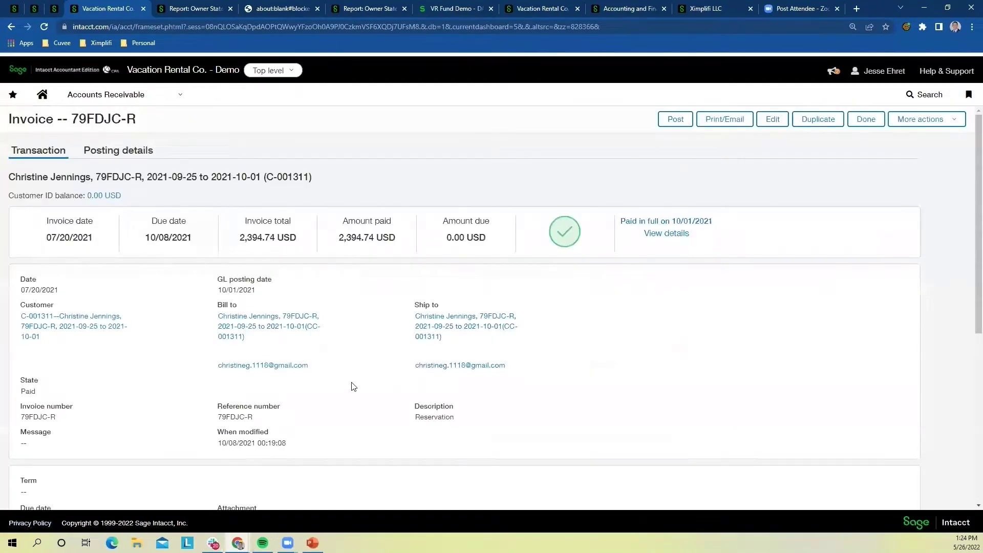
drag(60, 295, 22, 295)
drag(260, 295, 219, 298)
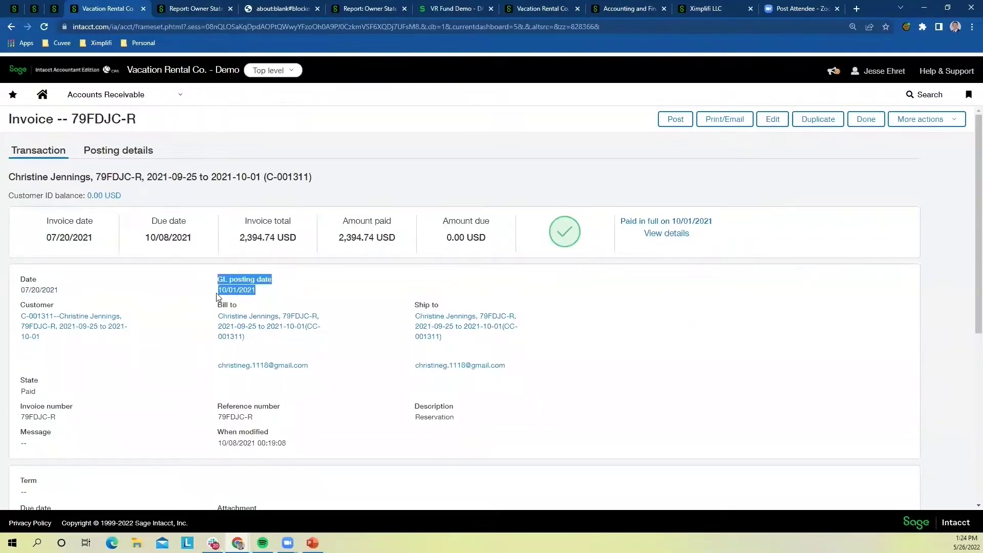
click(255, 290)
drag(255, 290, 220, 291)
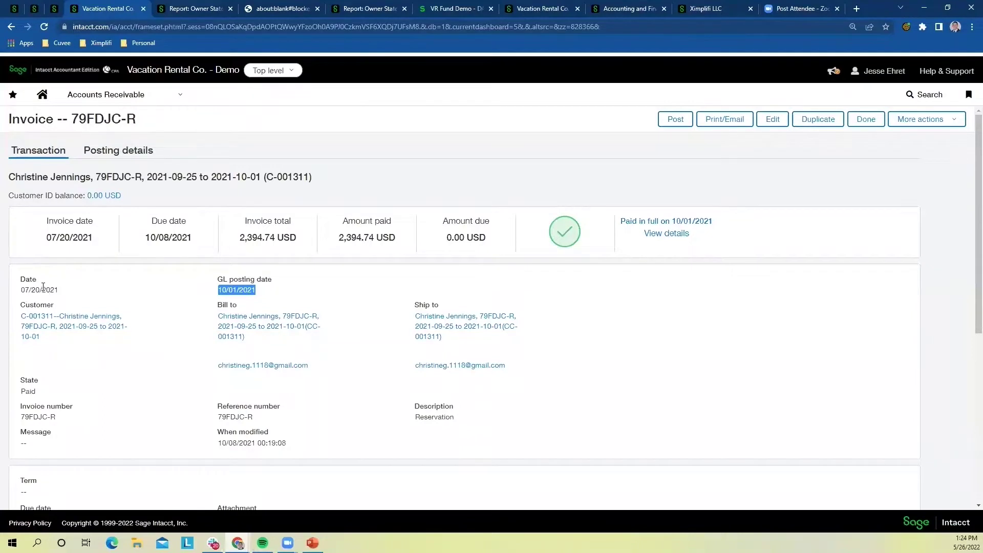
drag(21, 289, 65, 295)
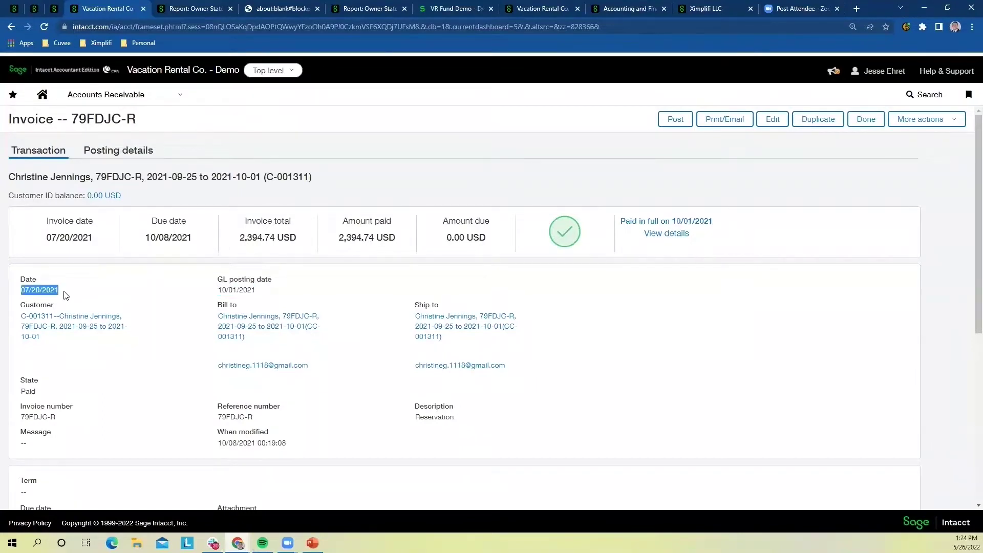
drag(257, 288, 221, 291)
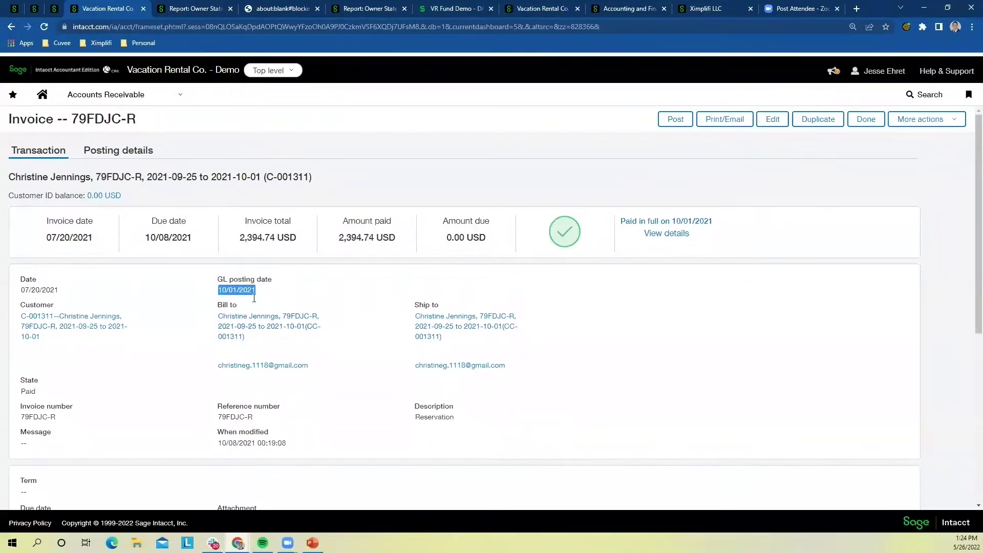
Examine the invoice's stay dates and entry lines, focusing on the 4000 Revenue - Accommodation Fare account
scroll(324, 354, down, 1)
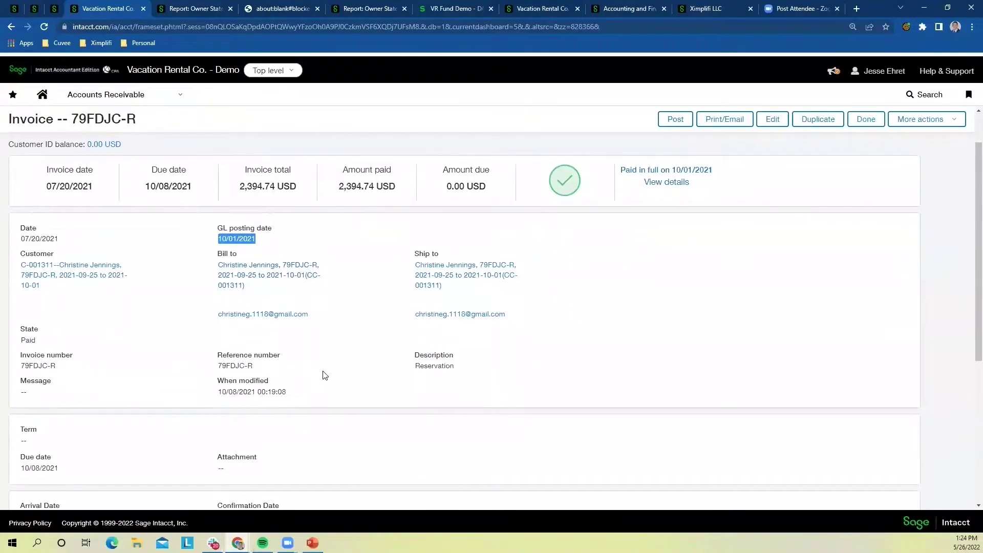
scroll(324, 376, down, 1)
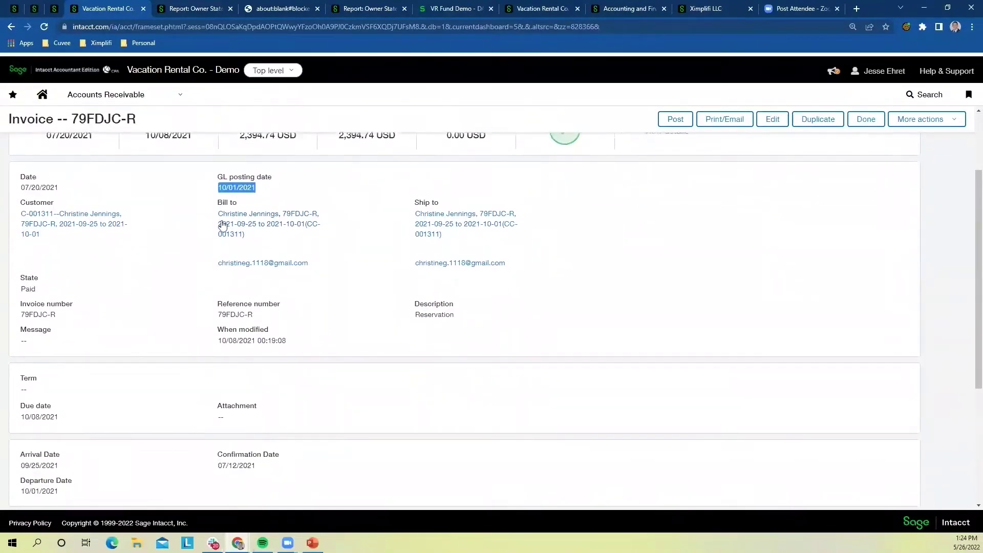
scroll(177, 268, down, 4)
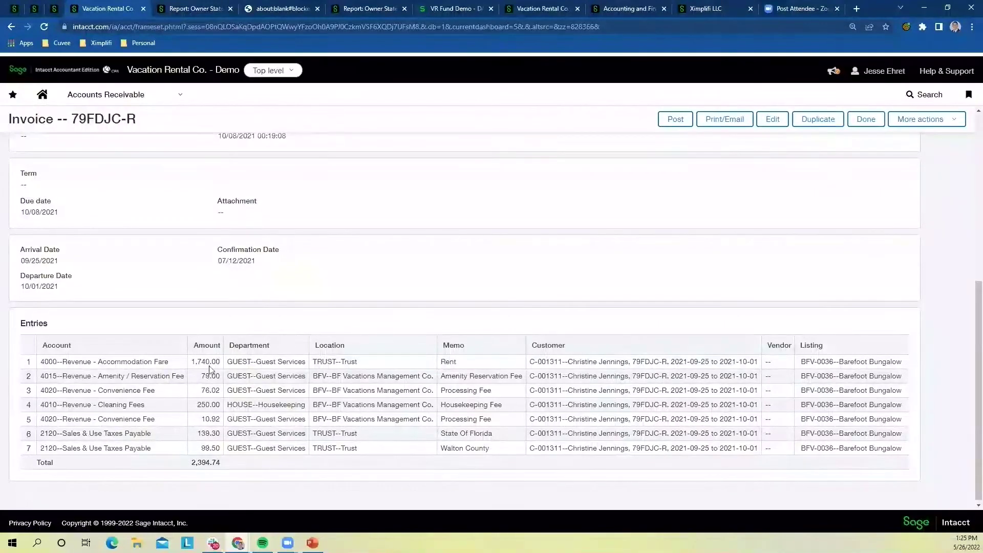
drag(42, 361, 170, 362)
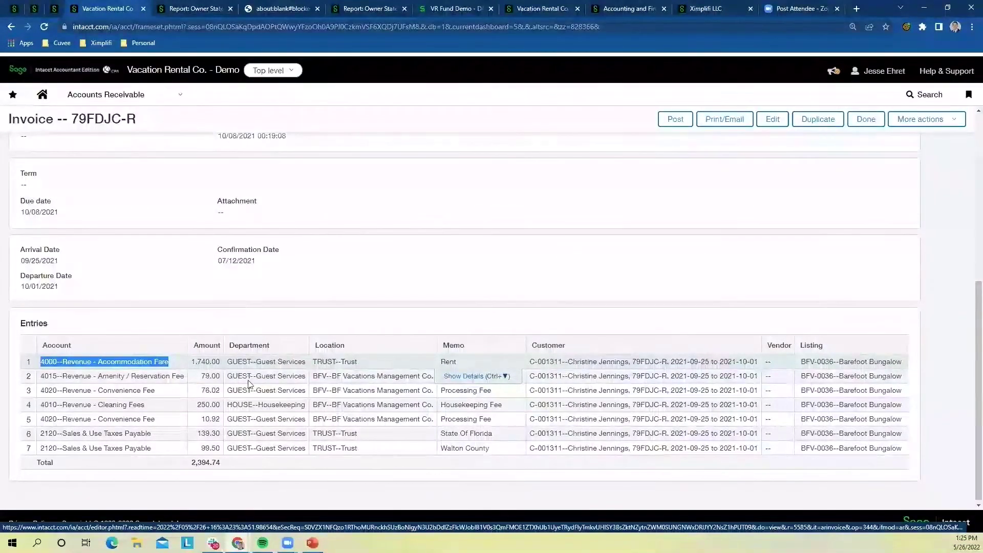
click(267, 364)
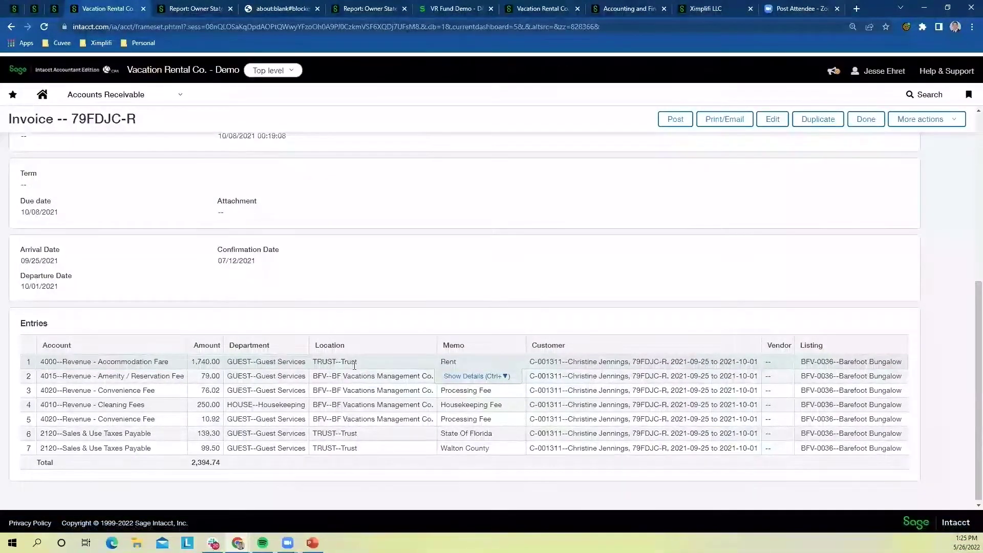
Compare the TRUST and BF Vacations Management Co. locations across the invoice entries, and check the rent line's listing
drag(360, 361, 302, 363)
click(315, 378)
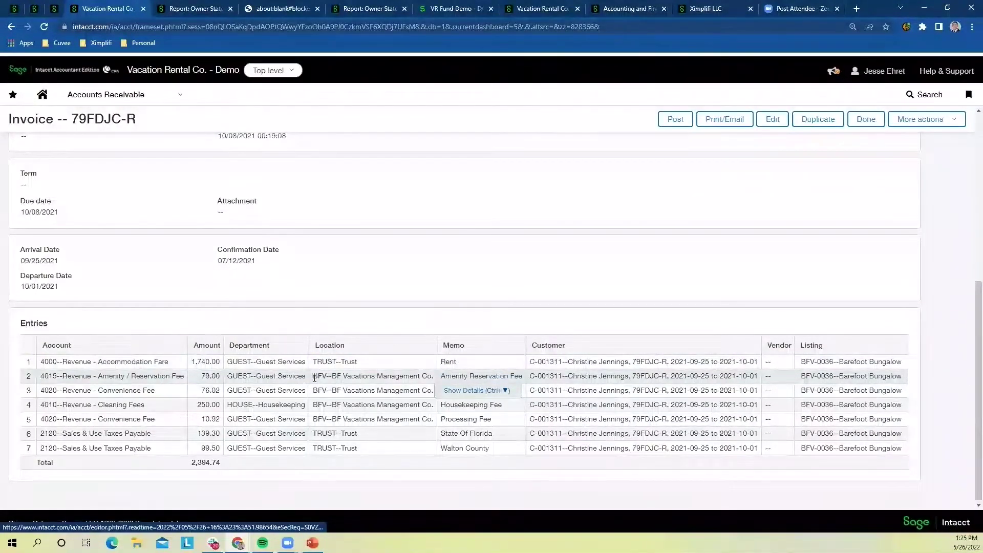
right_click(316, 359)
click(366, 367)
drag(366, 367, 309, 368)
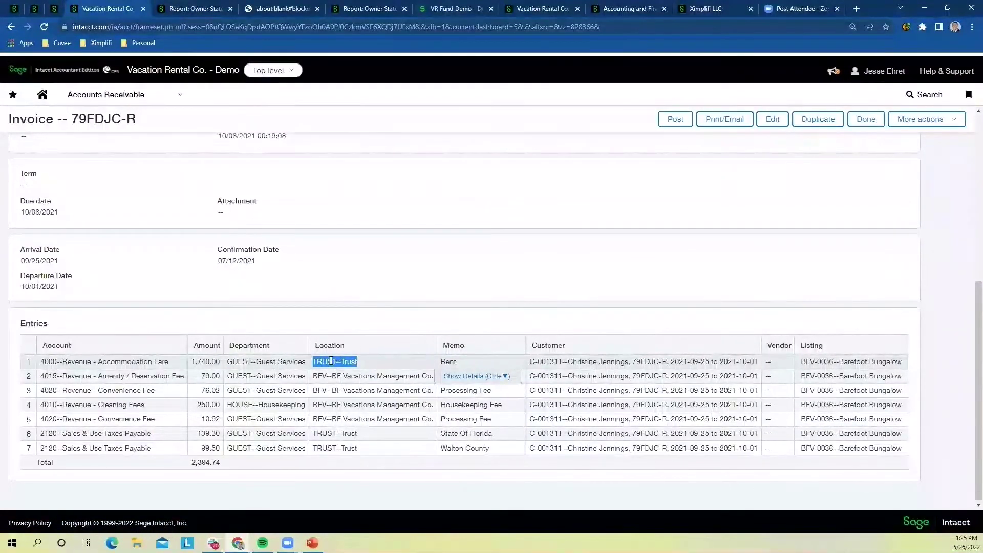
drag(802, 362, 903, 361)
click(324, 379)
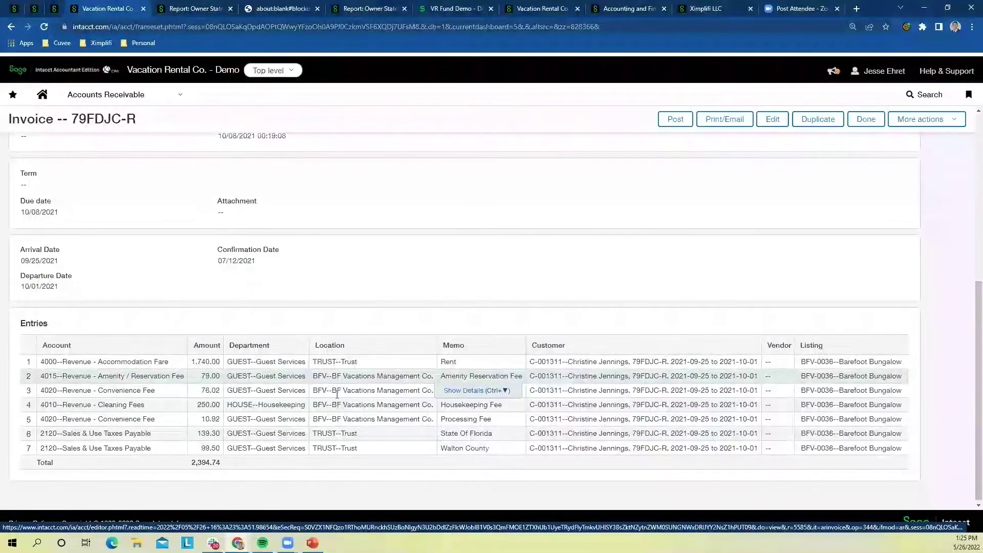
drag(333, 390, 434, 392)
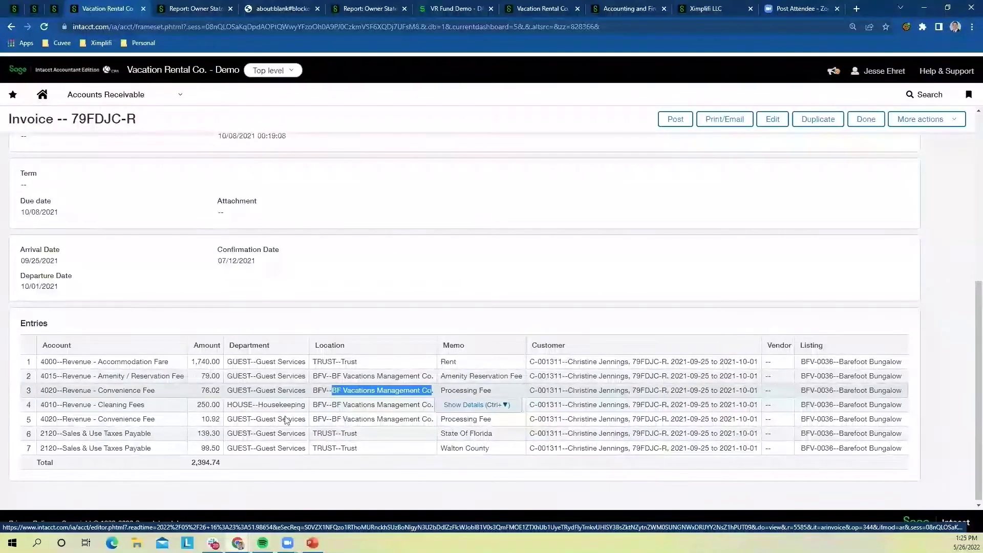
Review the reservation invoice's entry lines again together with its summary and payment details
click(375, 418)
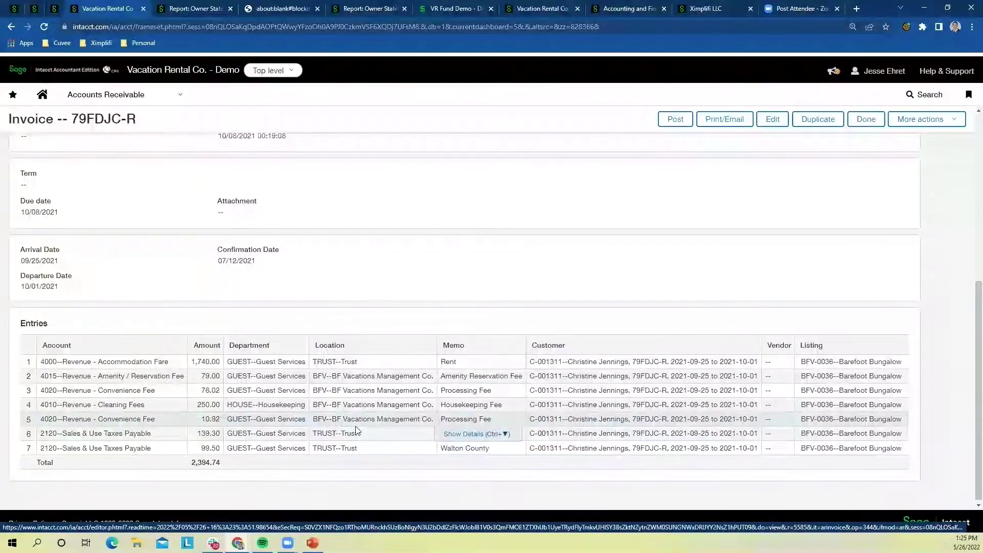
click(969, 94)
click(454, 292)
scroll(123, 225, up, 6)
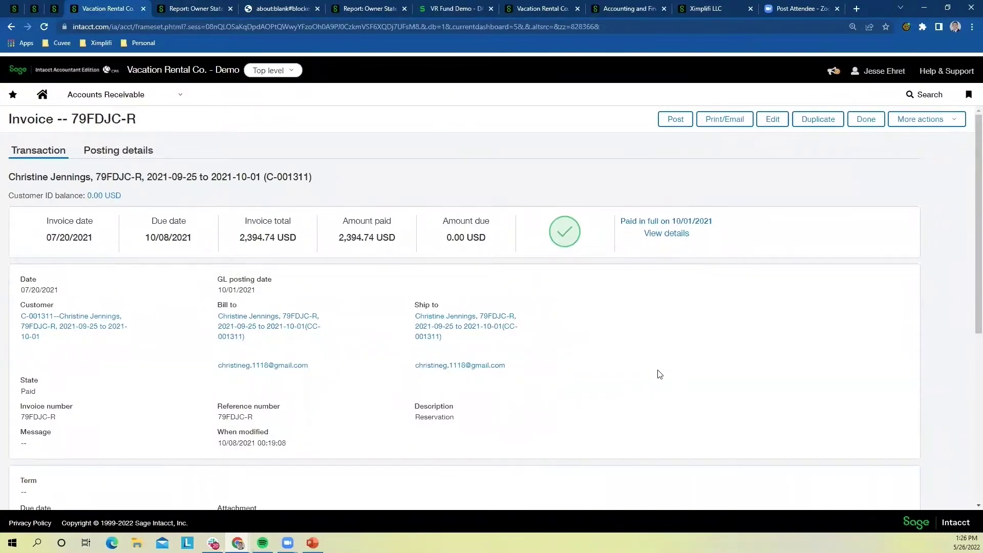
scroll(658, 374, down, 6)
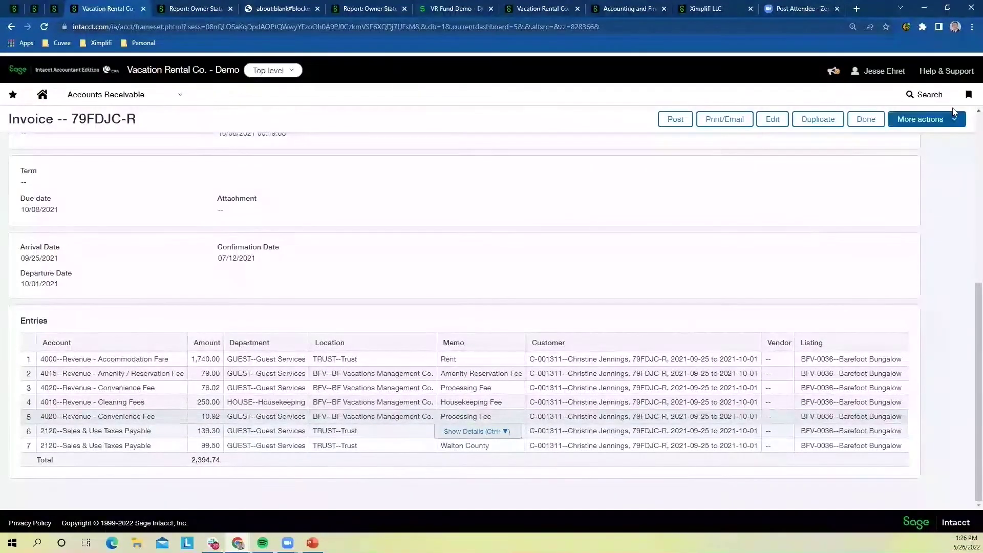
Examine the 2200 Advance Deposits entry of the guest's bookmarked AR advance, and return to the reservation invoice
click(969, 95)
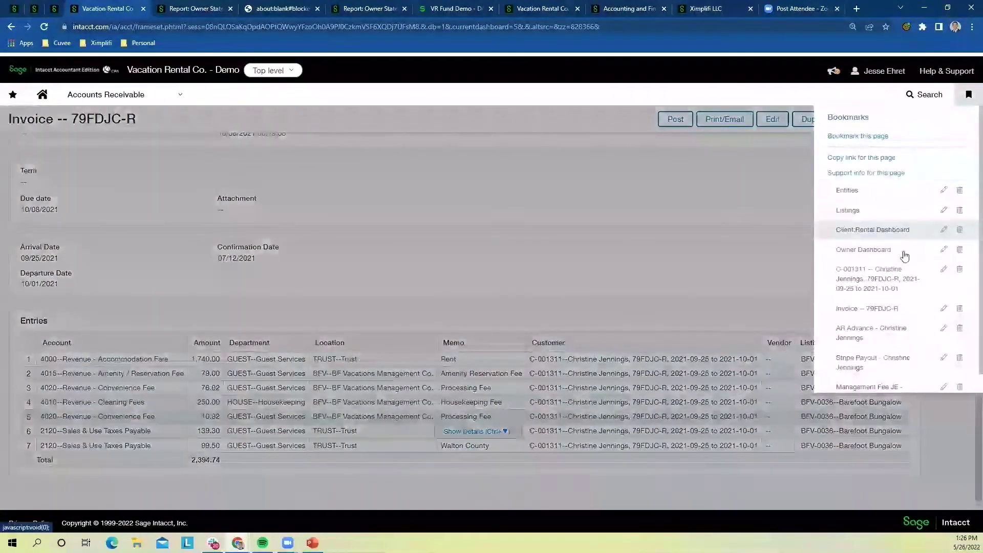
click(853, 330)
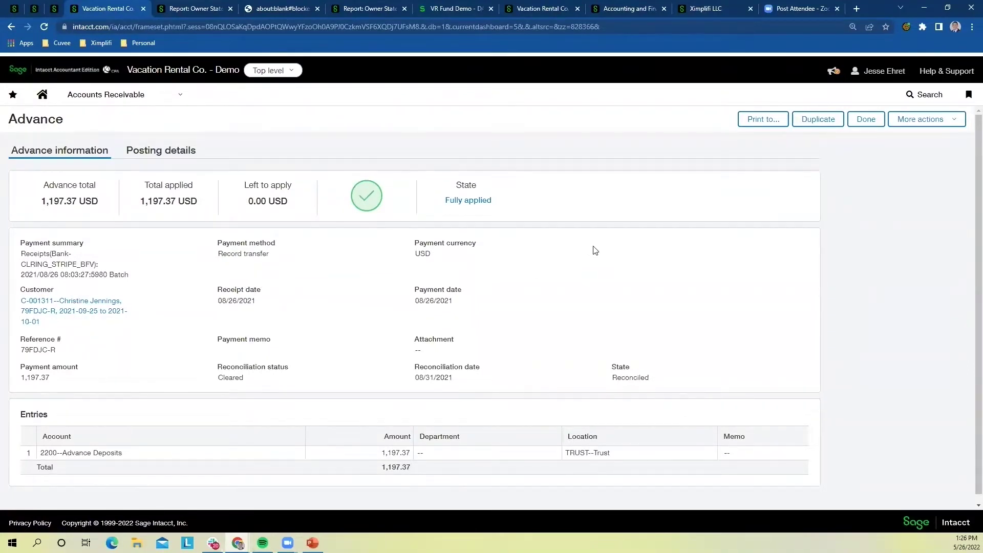
drag(122, 453, 40, 454)
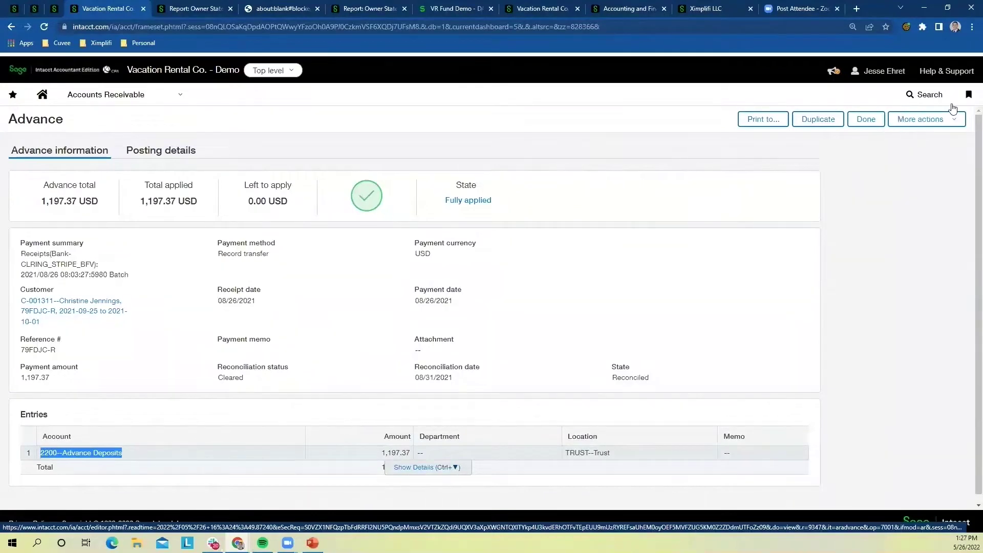
click(966, 98)
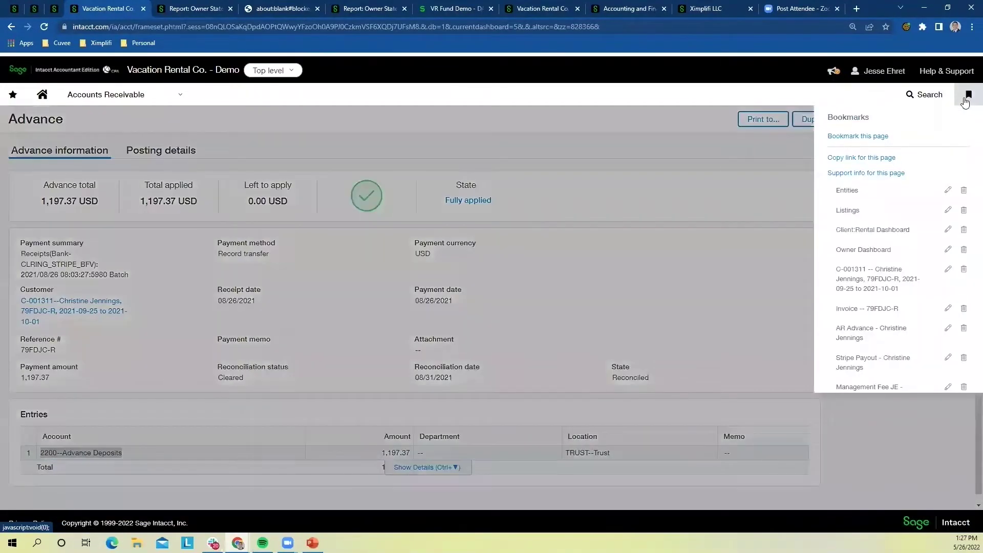
click(874, 309)
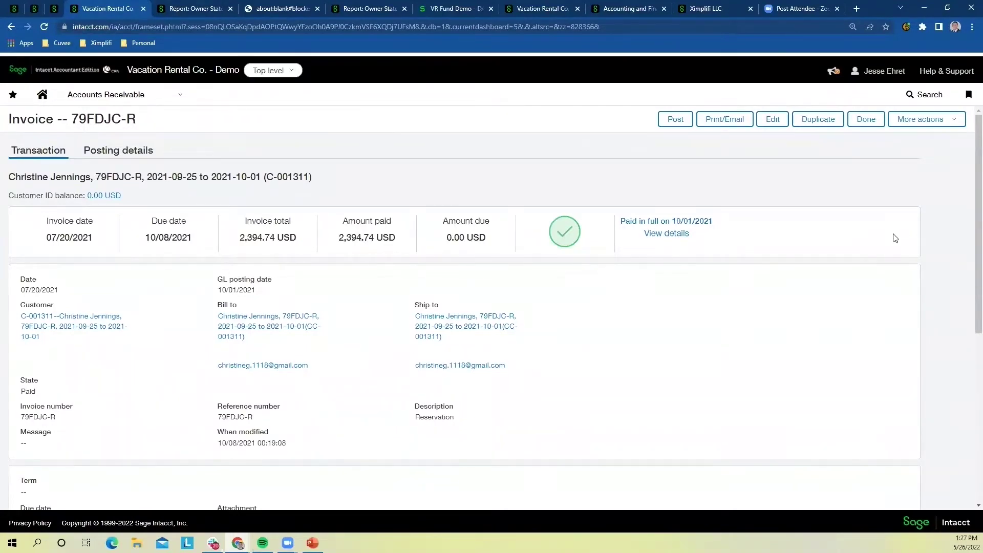
Open the bookmarked Stripe payout journal entry for the guest and examine the payout debit on the Regions Checking line
click(969, 95)
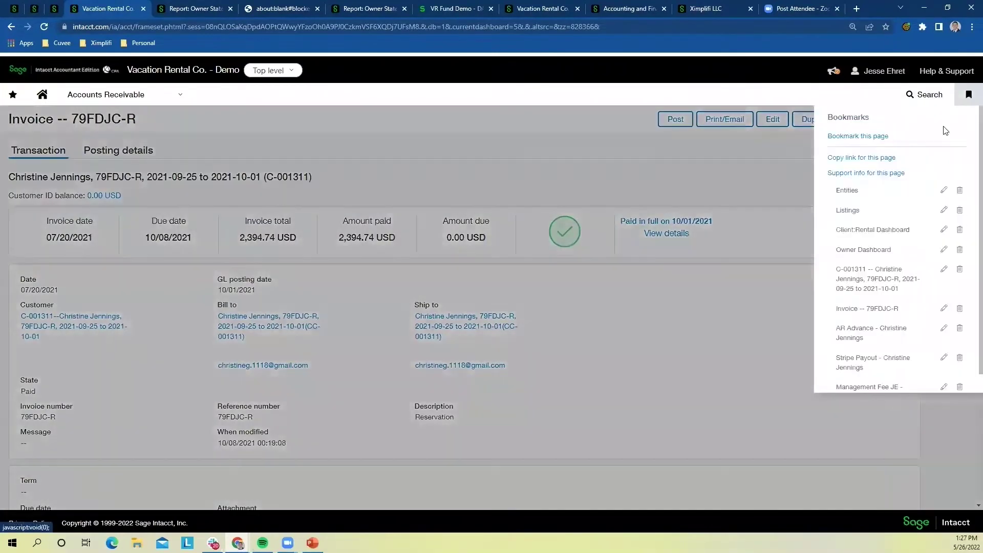
click(853, 348)
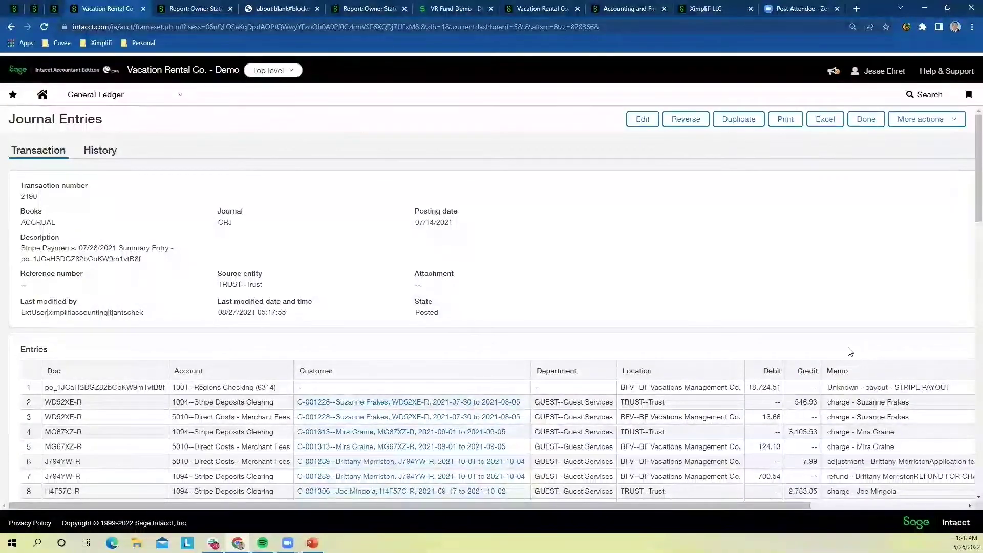
scroll(725, 330, down, 2)
scroll(323, 379, up, 1)
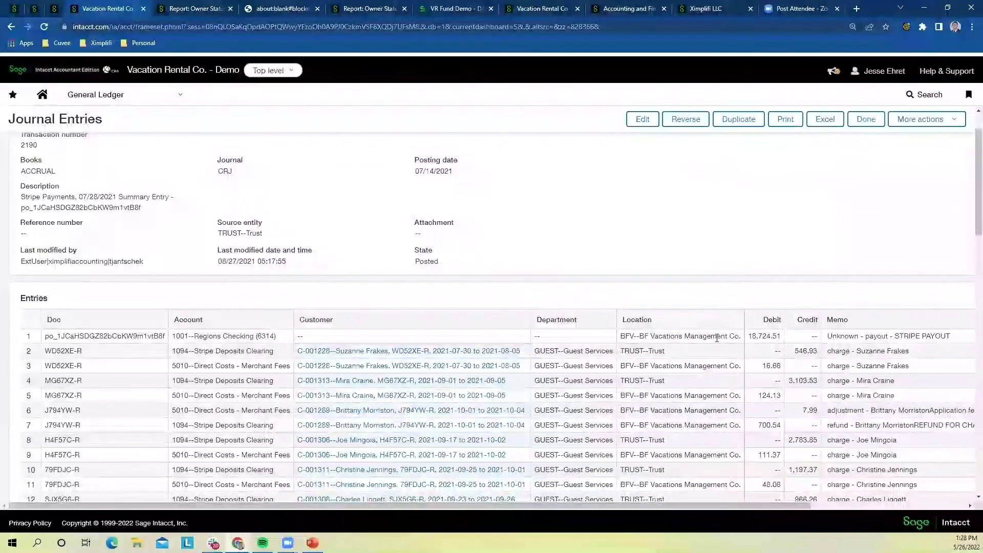
drag(753, 335, 772, 333)
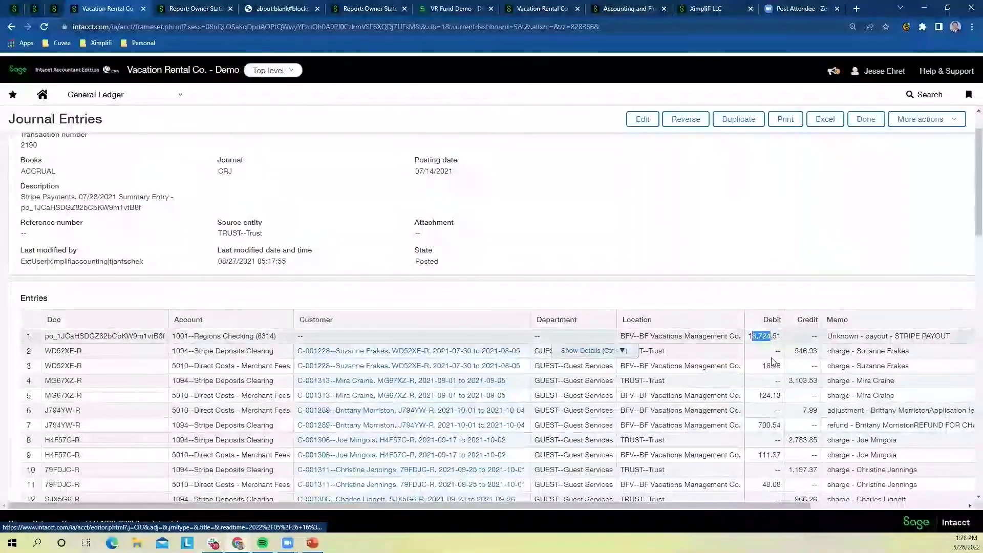
click(794, 360)
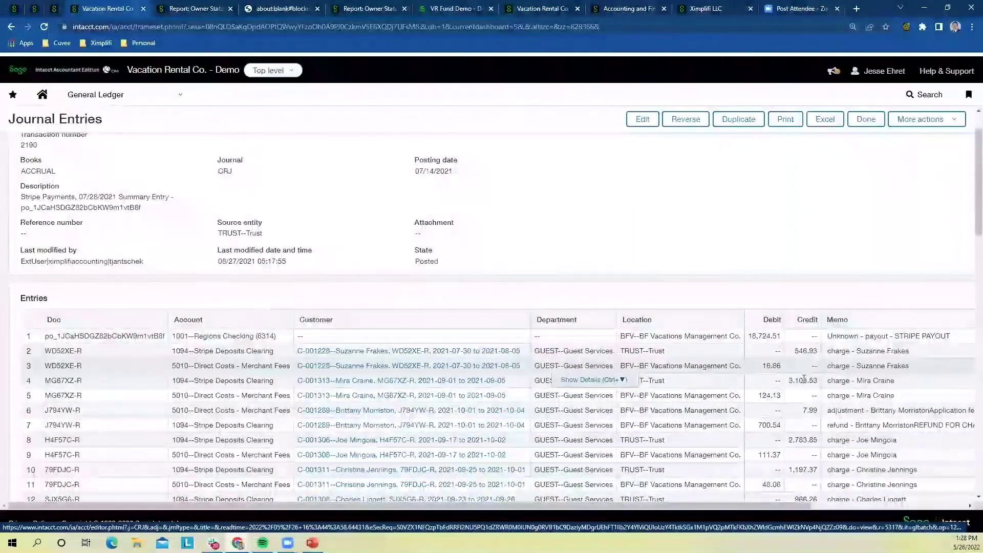
Examine the journal entry's Stripe Deposits Clearing and Direct Costs - Merchant Fees lines for the guest charges and refunds
scroll(807, 379, down, 1)
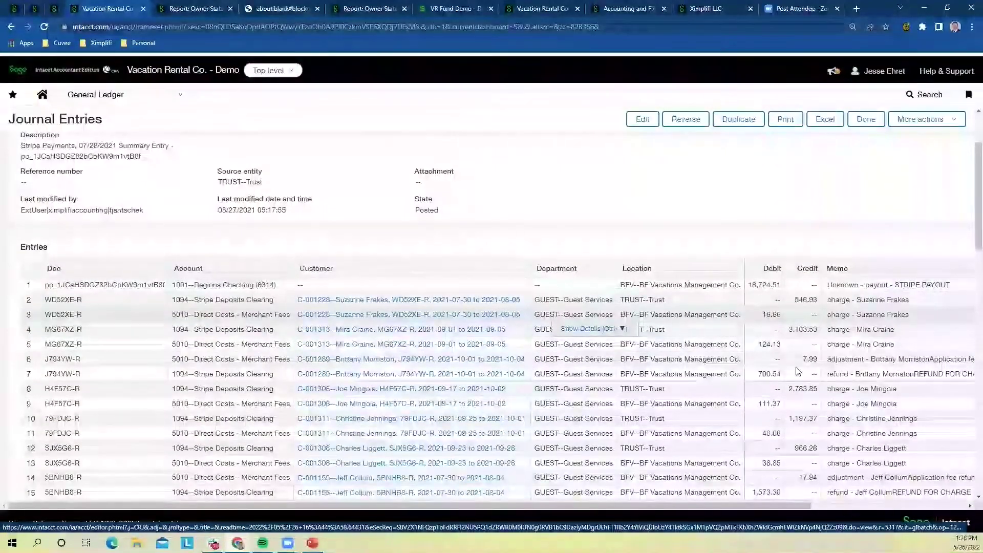
scroll(787, 380, down, 3)
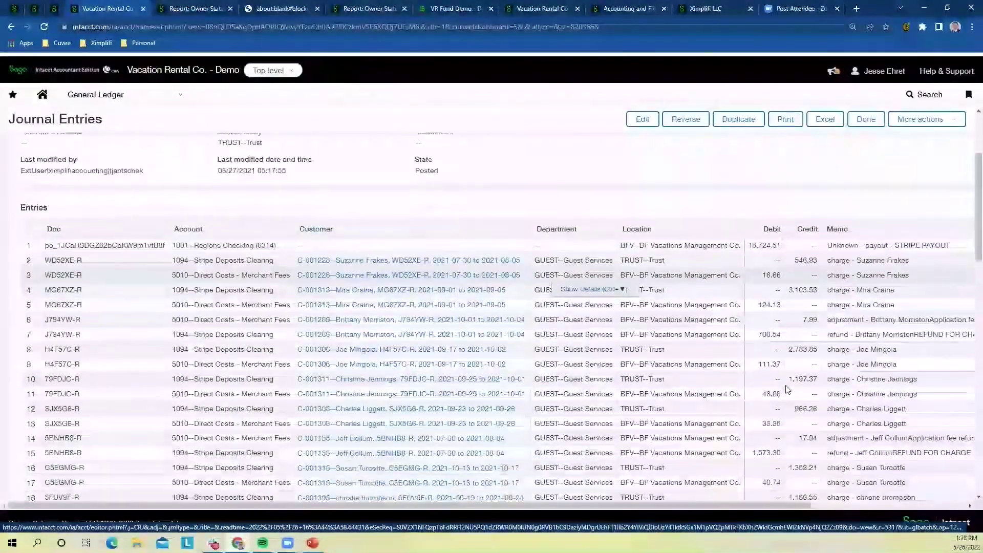
scroll(788, 389, down, 3)
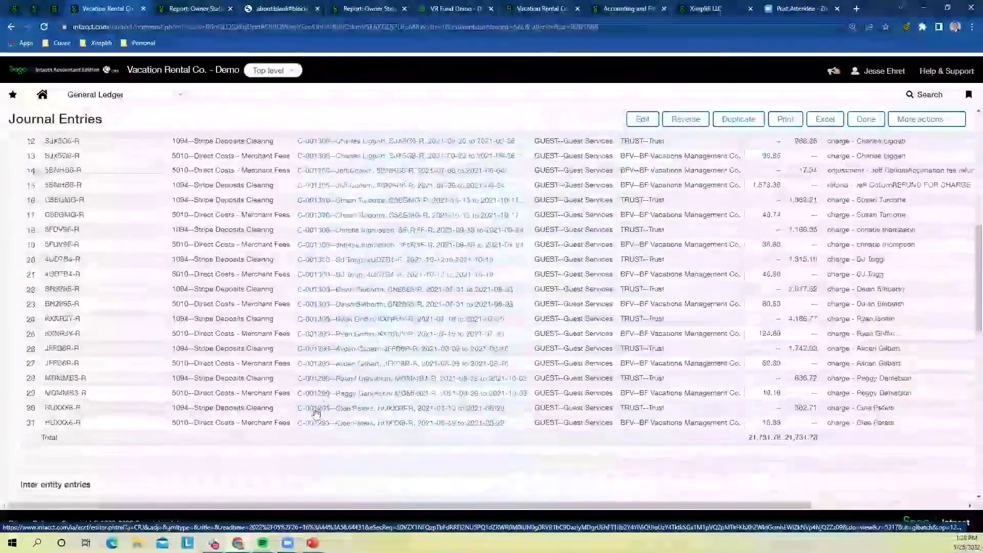
scroll(692, 409, up, 3)
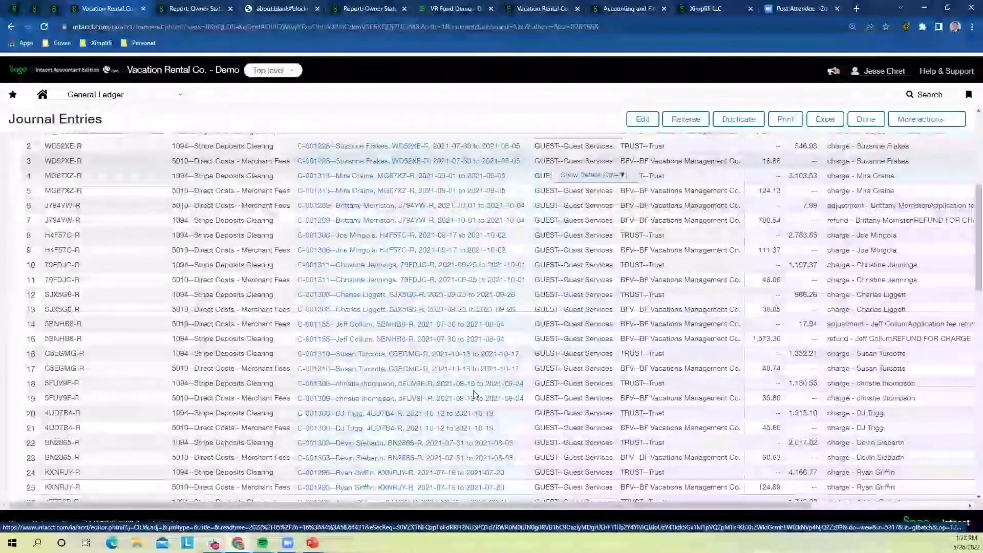
scroll(474, 394, up, 1)
scroll(474, 394, up, 3)
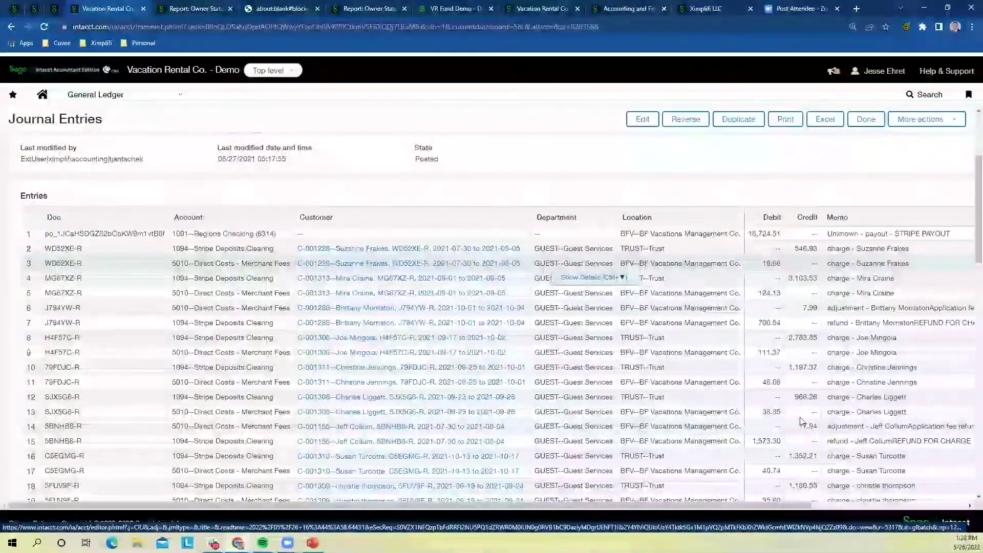
scroll(799, 413, down, 1)
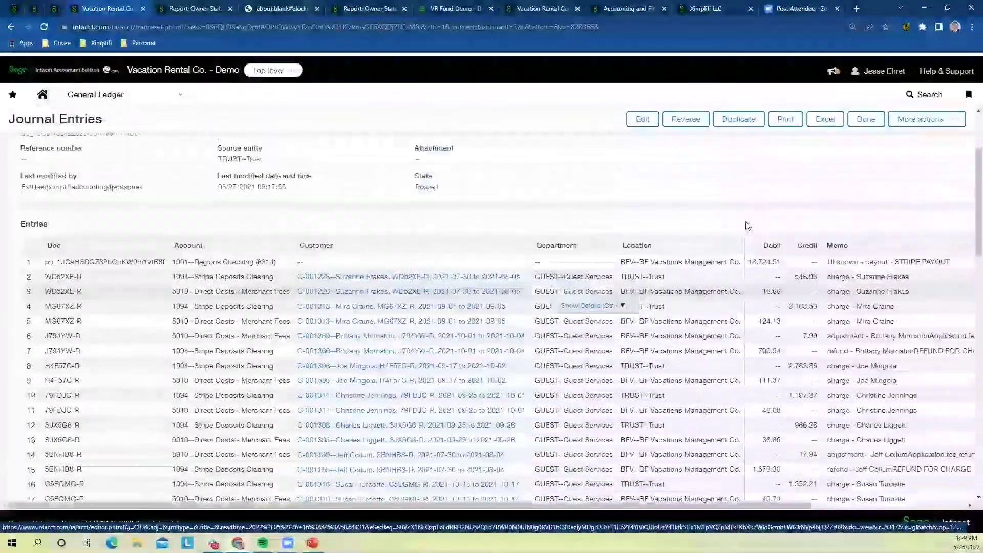
Open the guest's bookmarked management fee journal entry and check the first line's location and listing dimensions
click(969, 95)
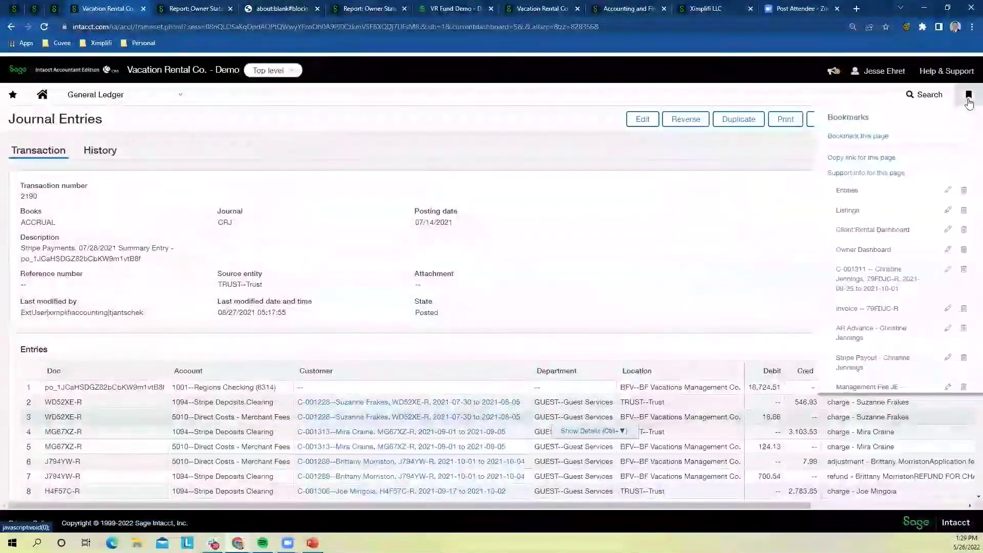
scroll(862, 369, down, 1)
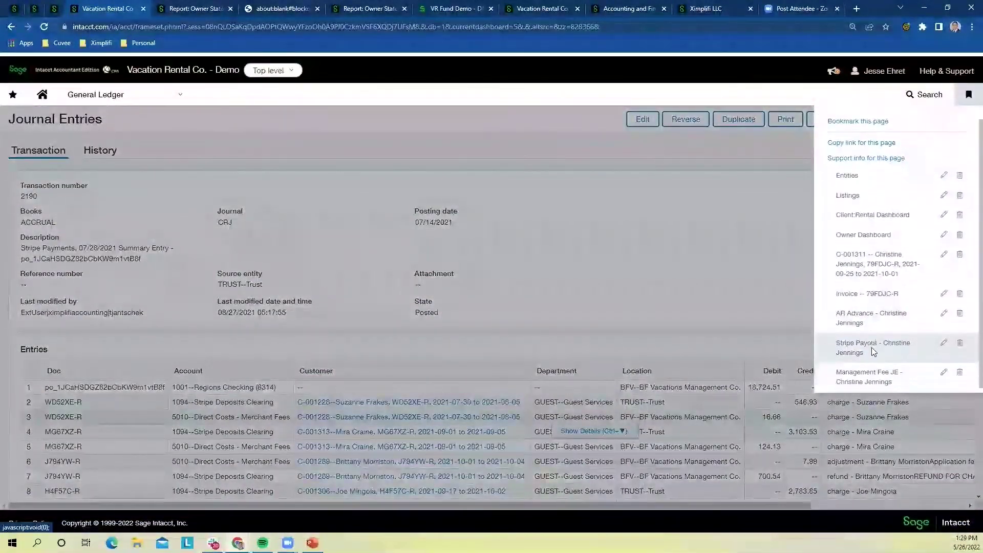
click(867, 372)
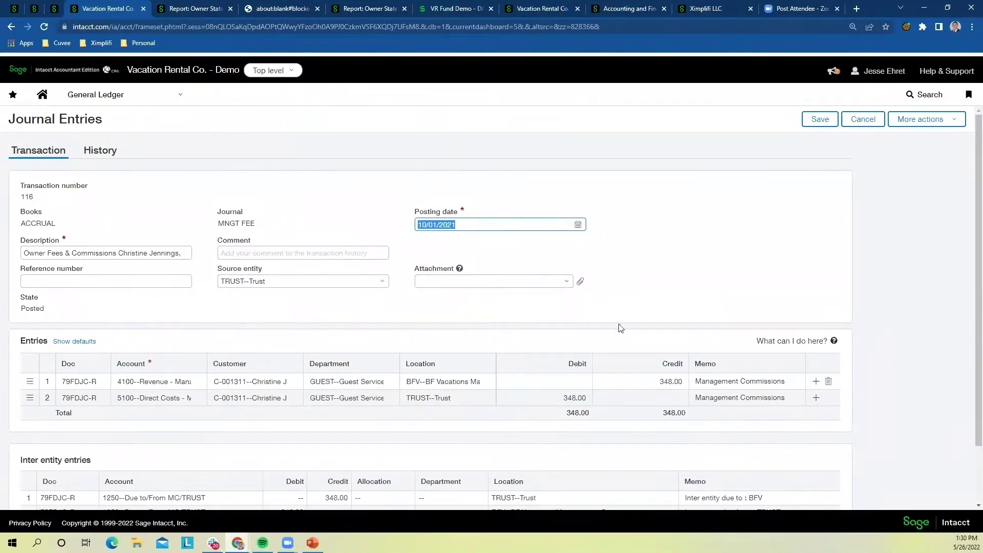
click(433, 384)
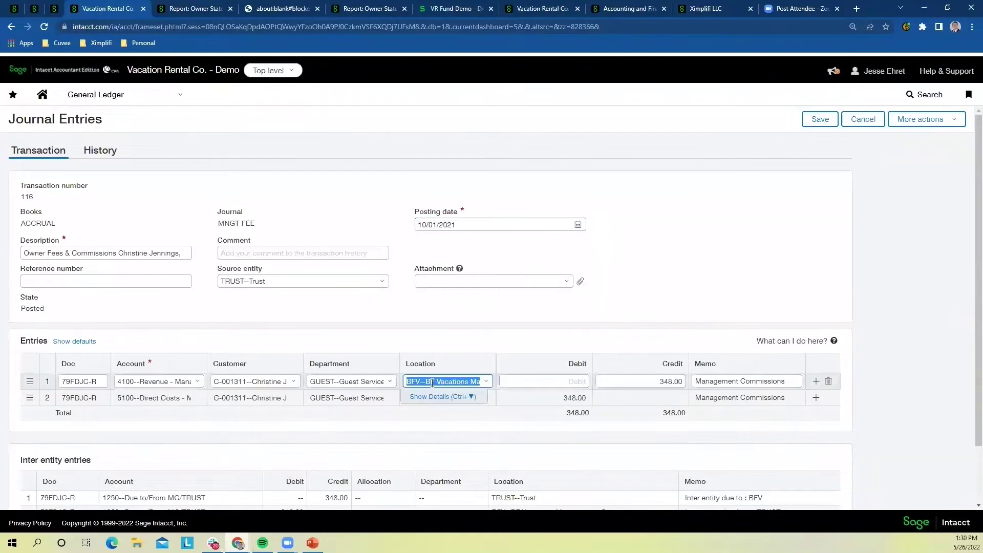
click(467, 397)
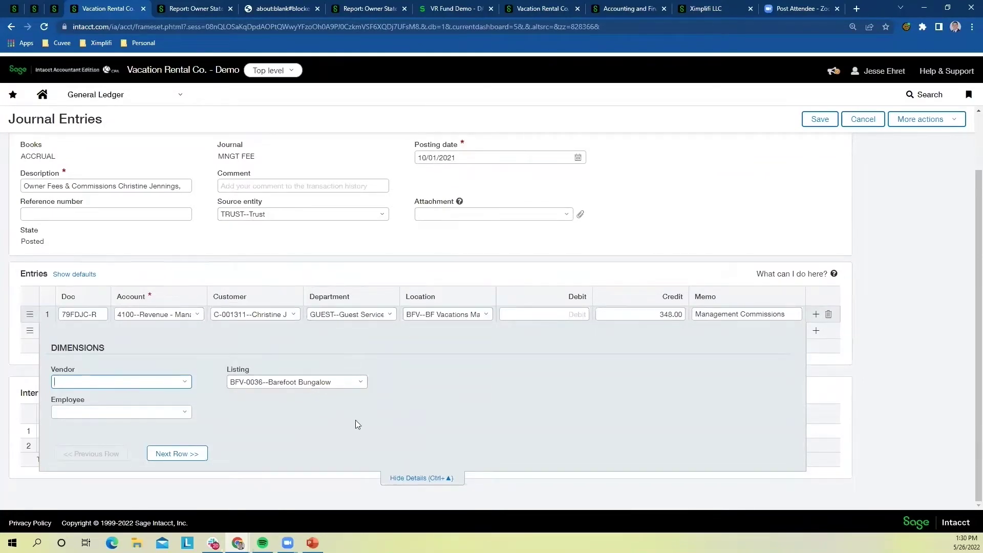
click(400, 482)
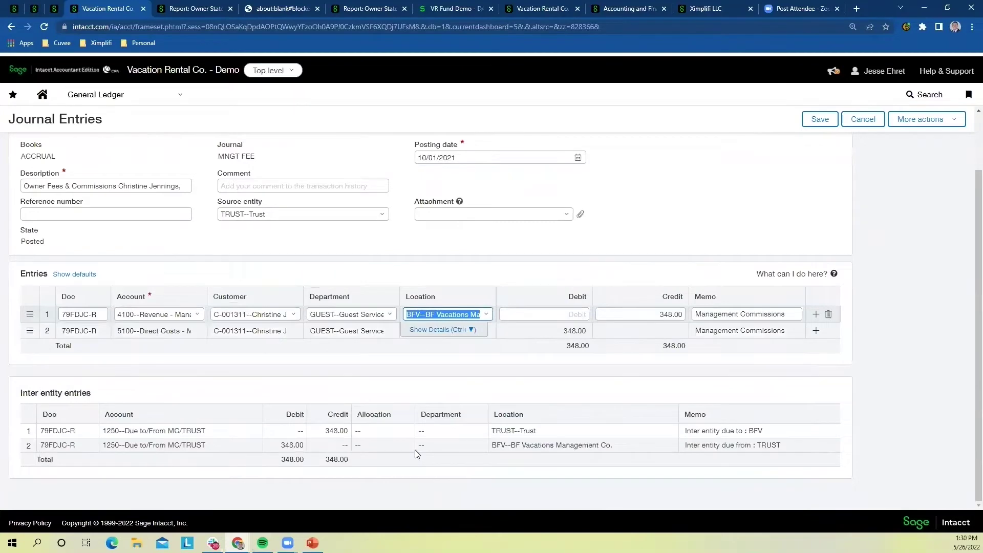
Open the Owner Activity by Customer report and compare the rent and management commission of the guest's first Barefoot Bungalow stay
click(54, 12)
click(174, 12)
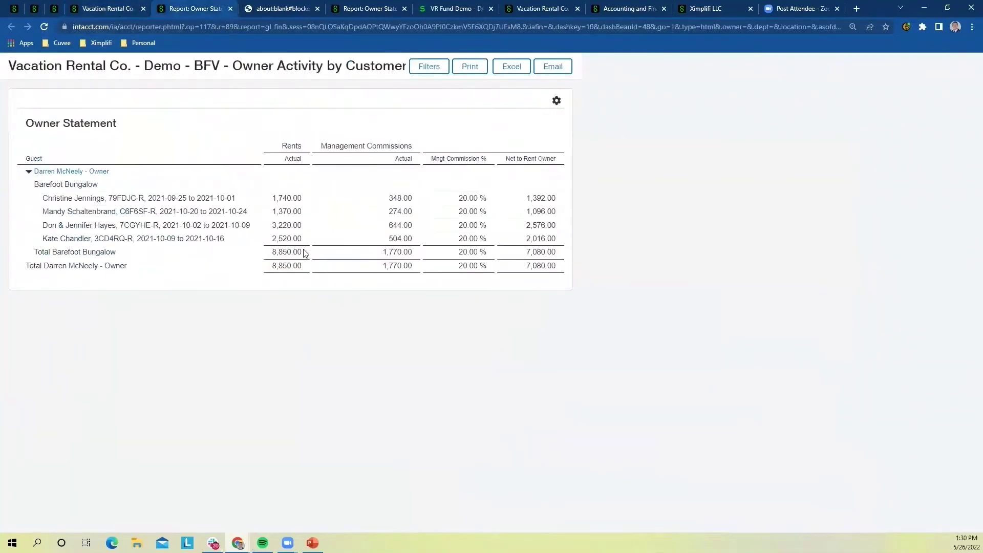
drag(272, 203, 306, 202)
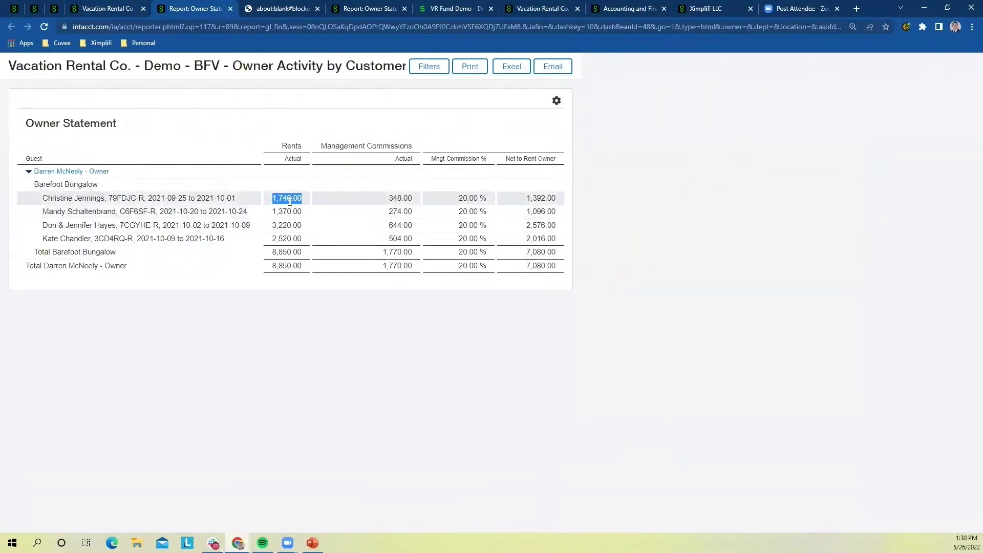
drag(387, 198, 411, 209)
Look through the already opened Trust Balance Reconciliation report, client list, management fee journal entry and owner activity report
click(55, 12)
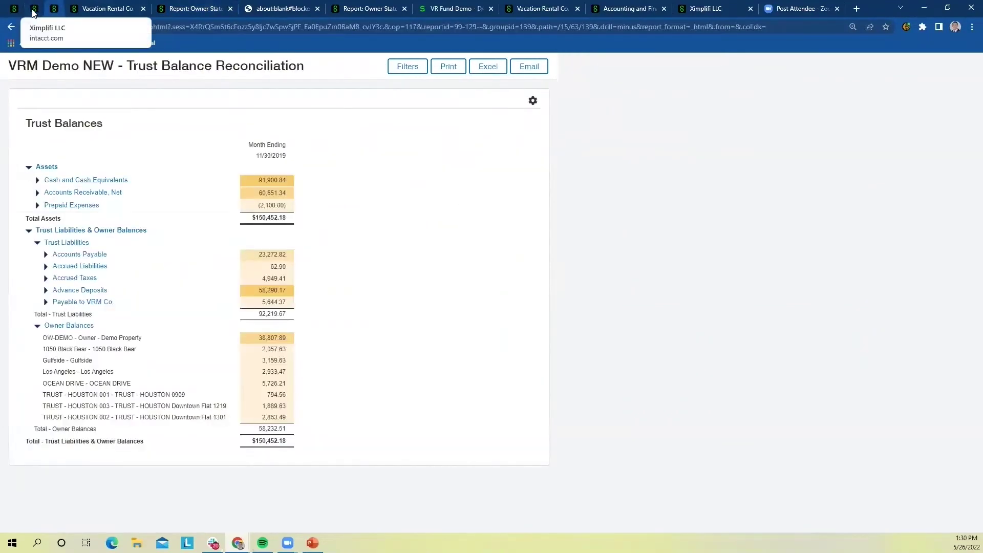
click(36, 13)
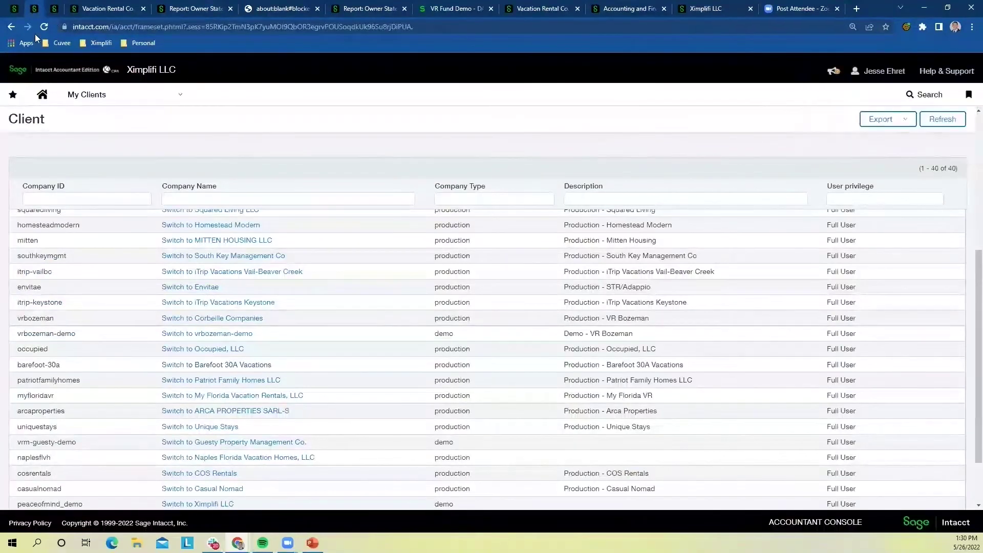
click(80, 12)
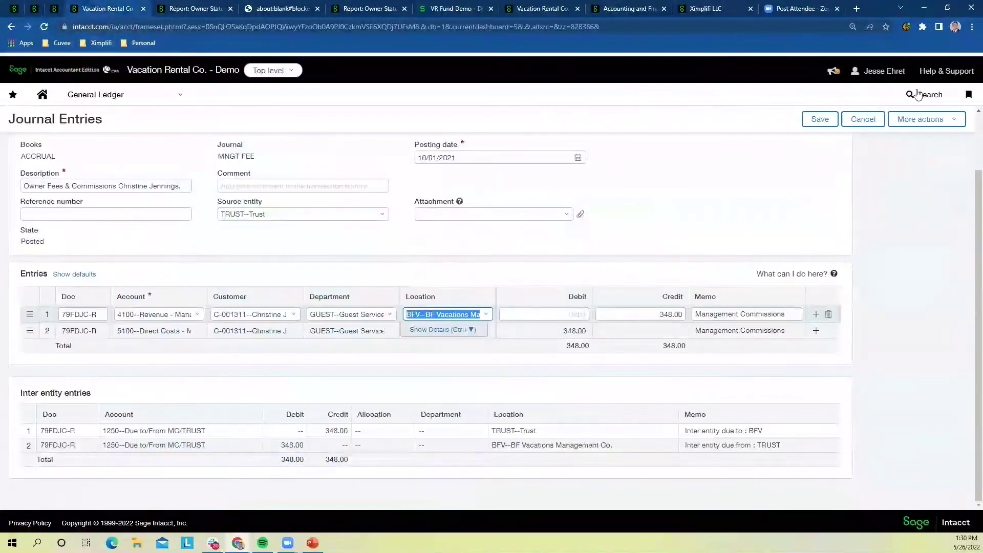
click(969, 96)
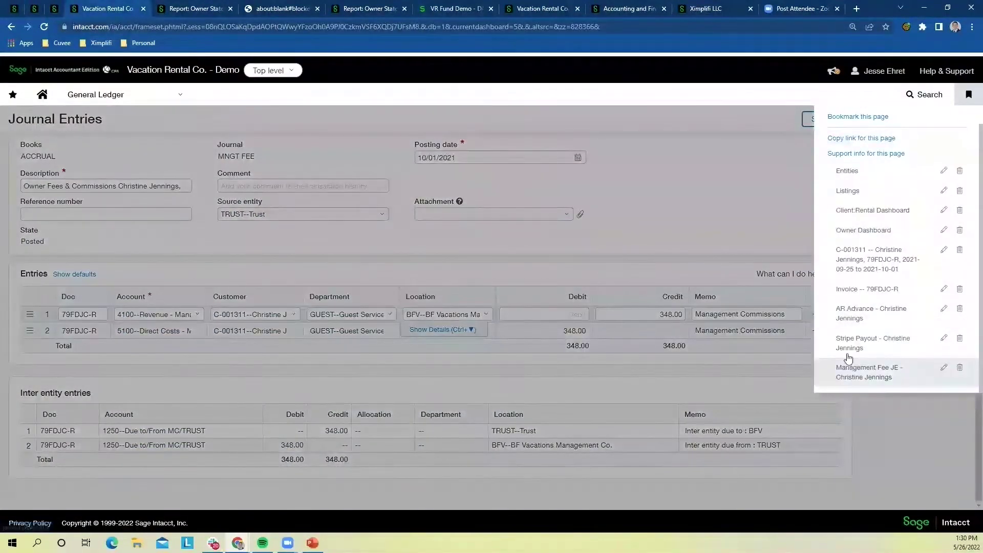
click(740, 200)
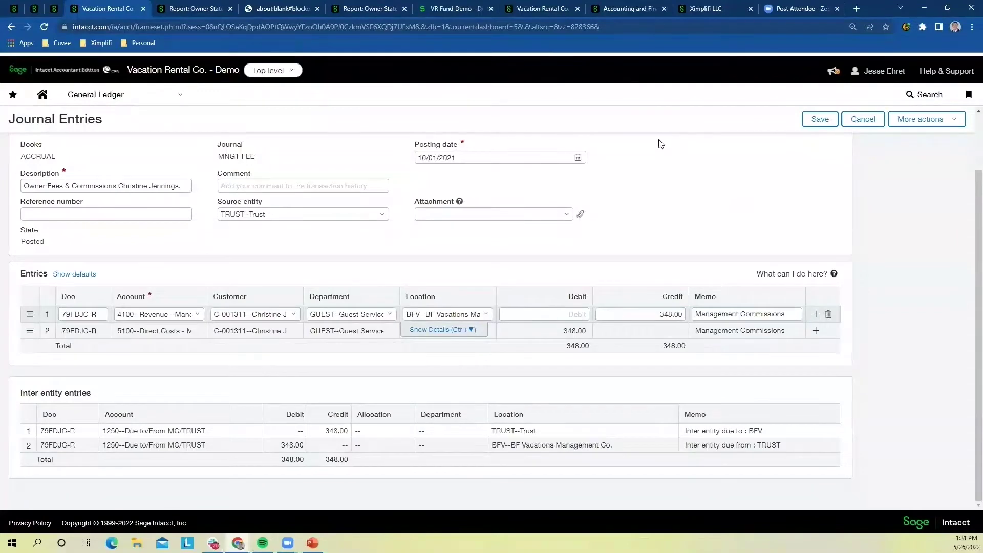
click(54, 7)
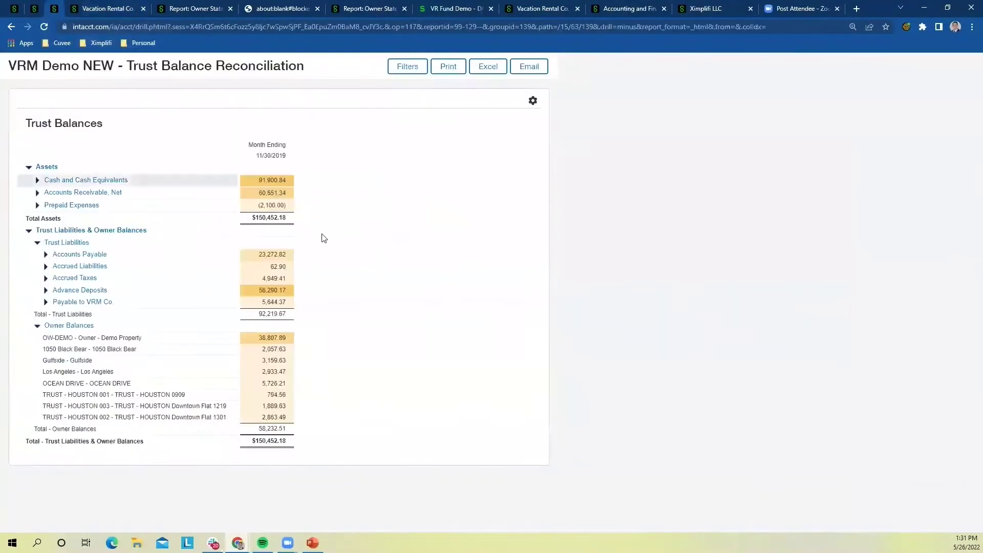
click(190, 8)
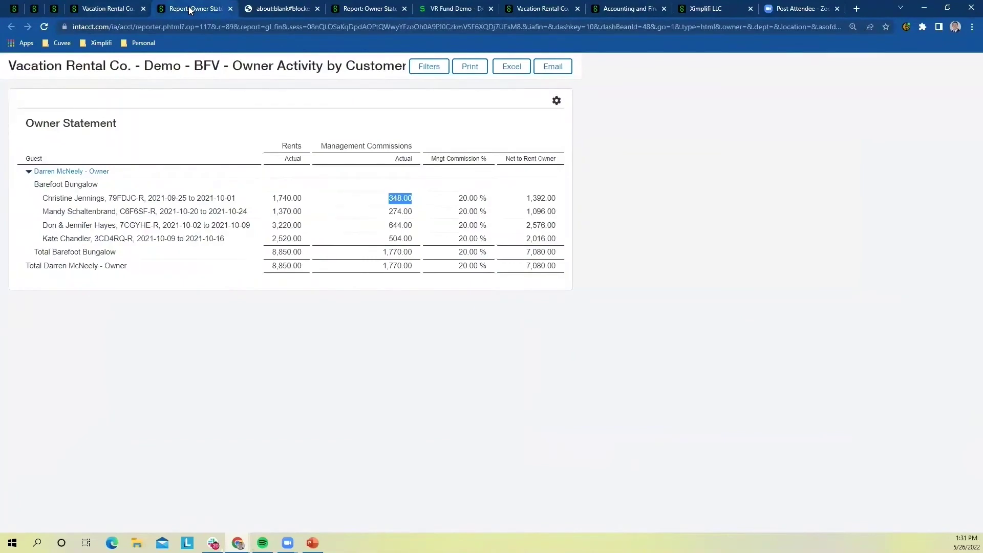
Open the Owner Dashboard from the management fee journal entry, leaving the entry without saving changes
click(102, 10)
click(111, 96)
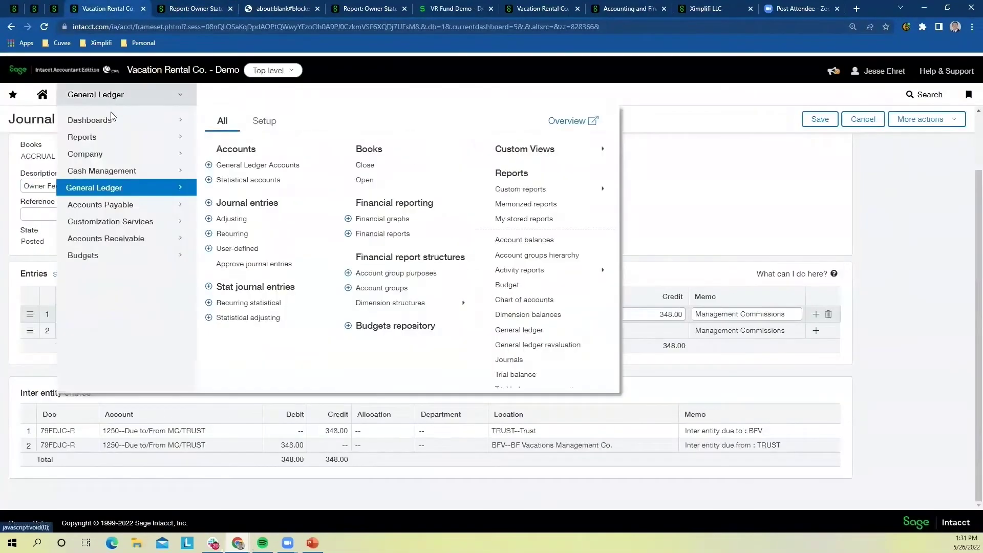
mouse_move(111, 119)
click(251, 181)
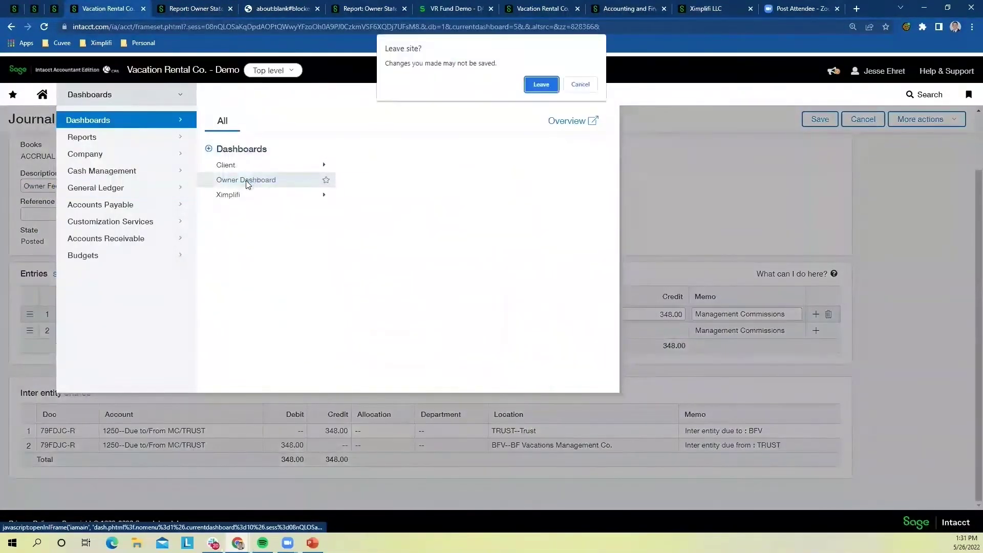
click(543, 85)
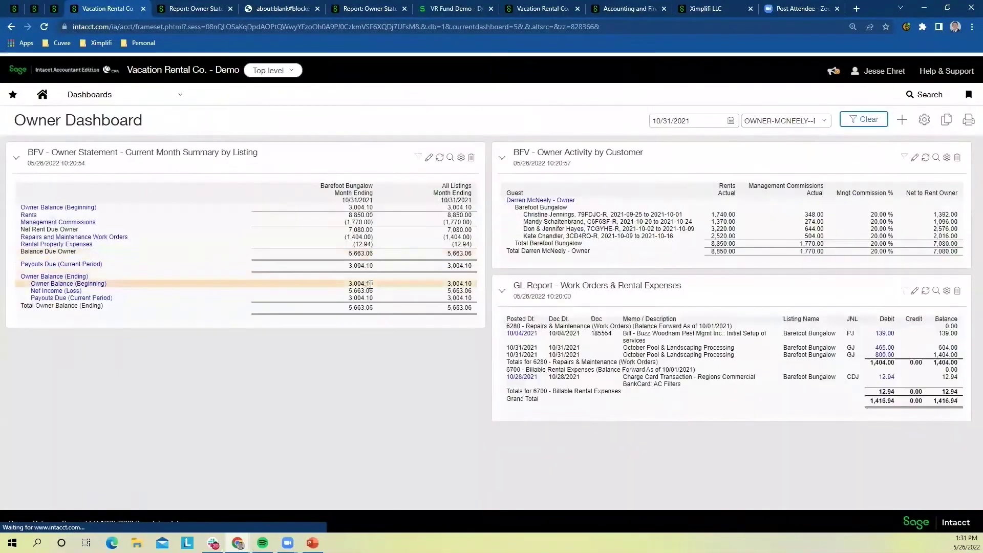